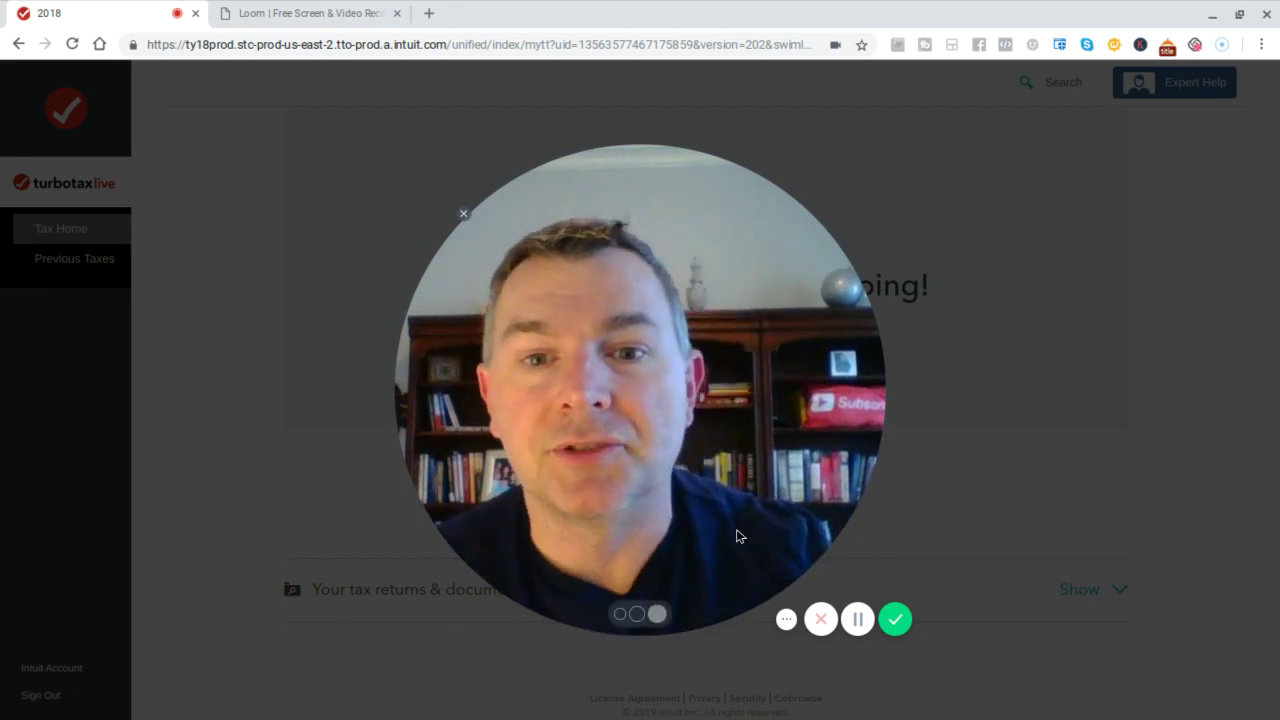
Reopen the 2018 return through Tax Home to the Review Tax Summary showing $3,316 due.
{"action": "left_click", "coordinate": [619, 614]}
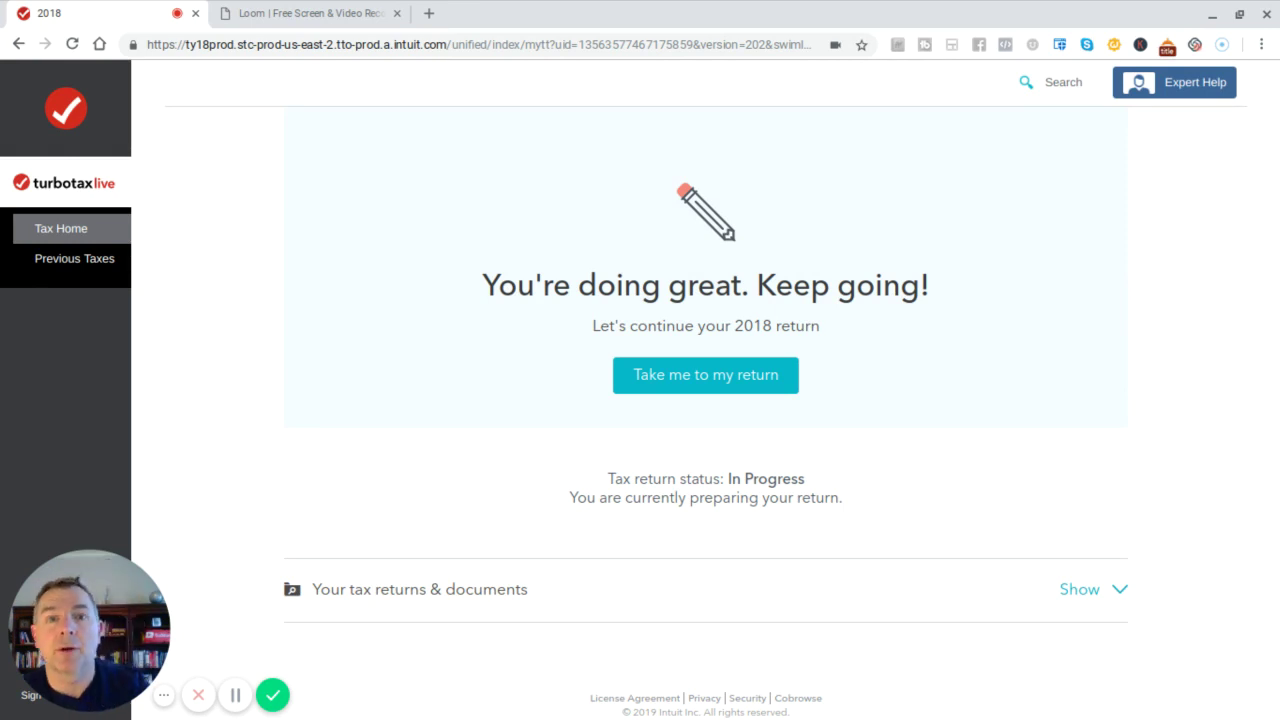
{"action": "left_click", "coordinate": [688, 383]}
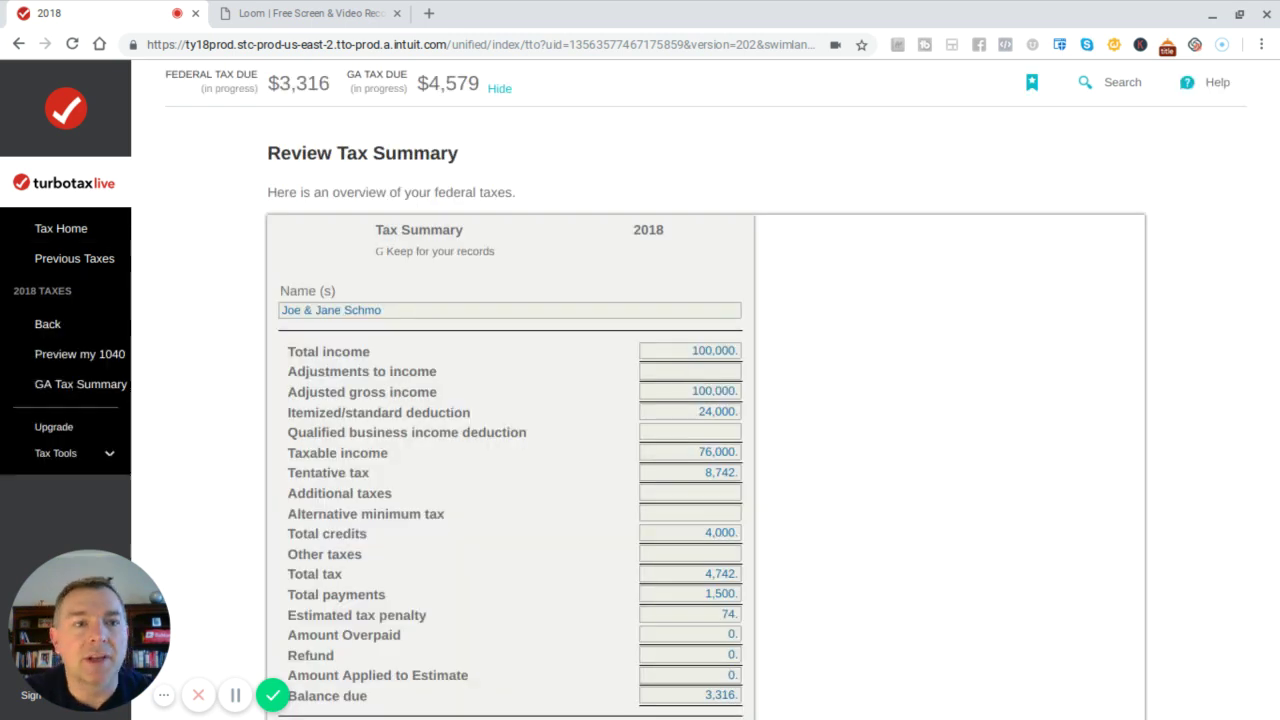
{"action": "left_click", "coordinate": [76, 236]}
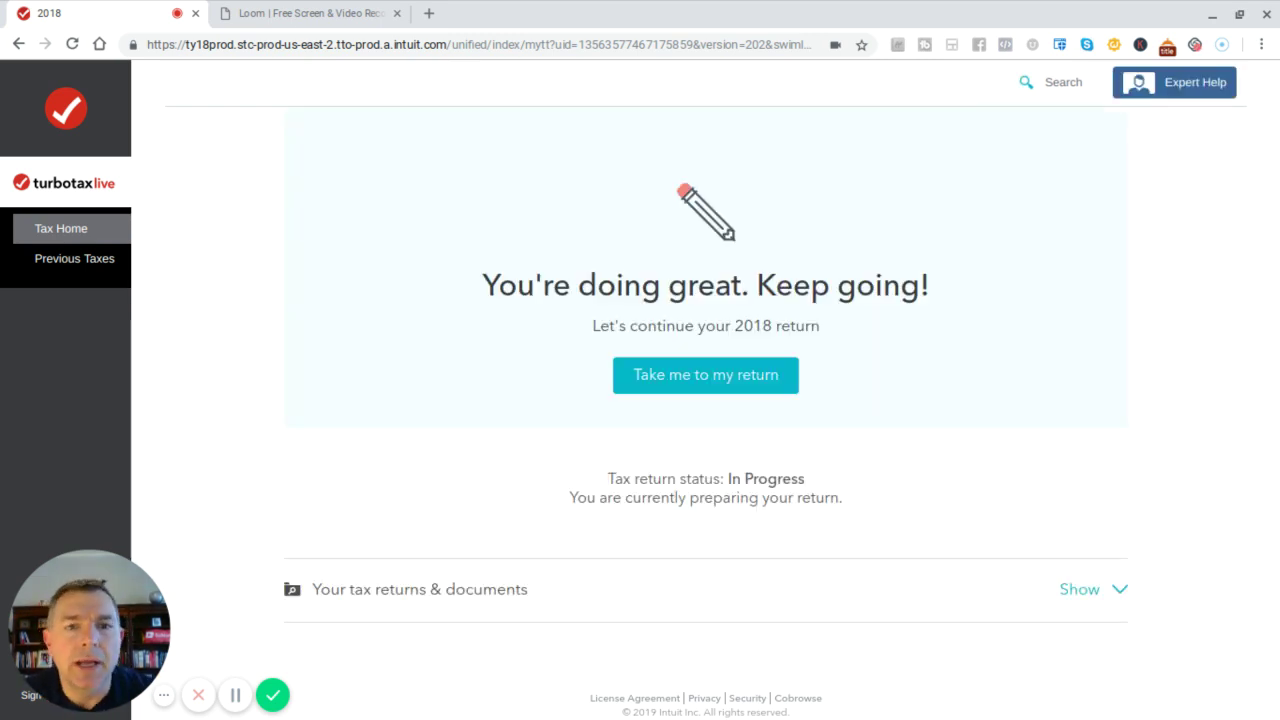
{"action": "left_click", "coordinate": [691, 385]}
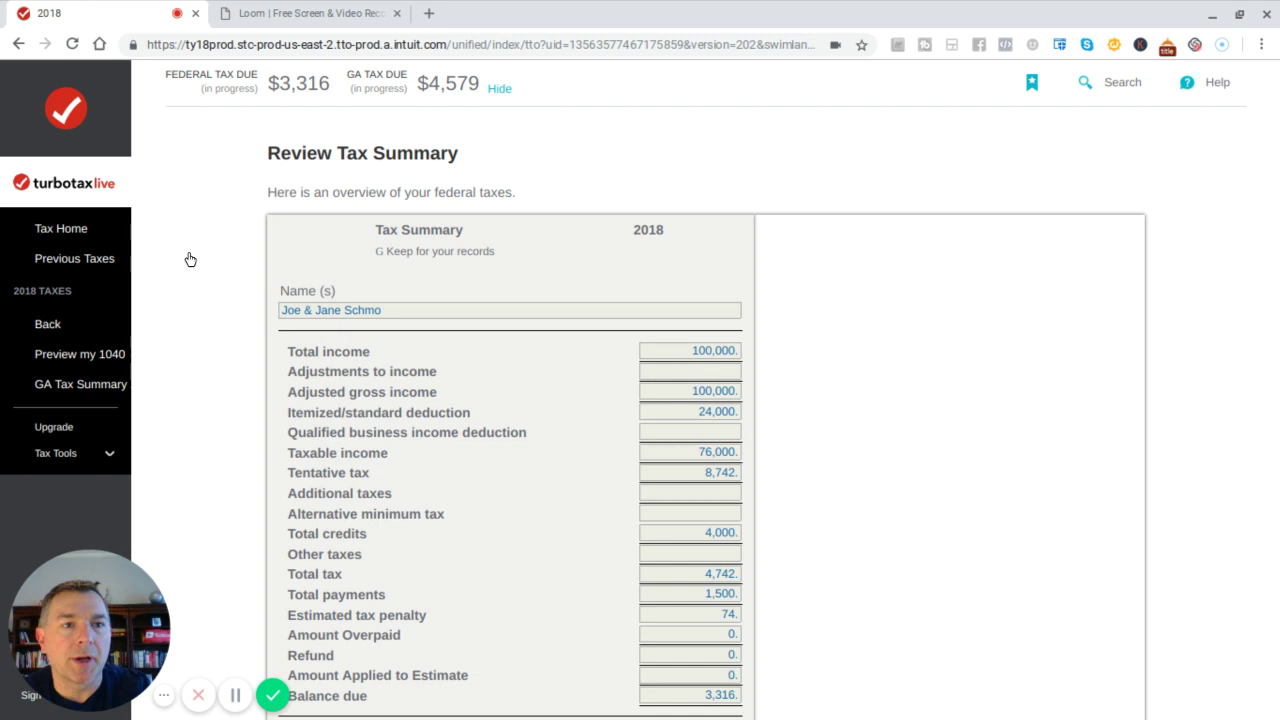
Preview the federal 2018 Form 1040 worksheet from the sidebar.
{"action": "left_click", "coordinate": [72, 355]}
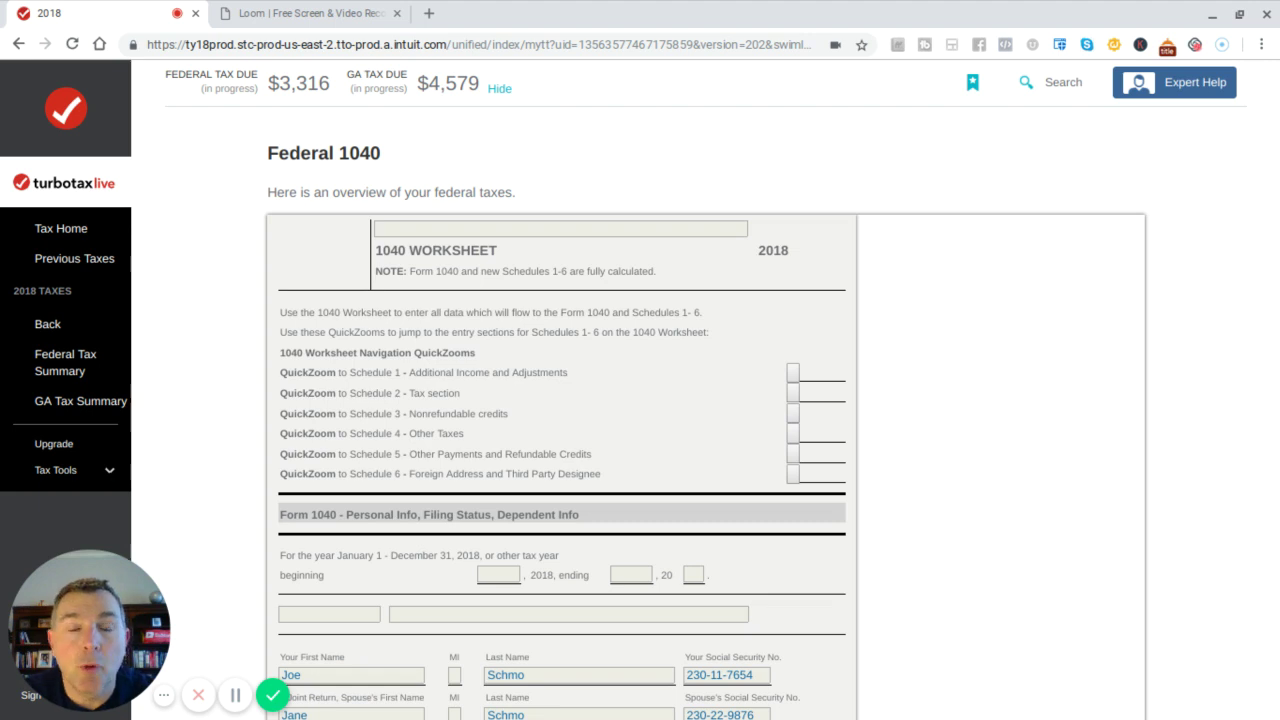
{"action": "scroll", "coordinate": [706, 416], "scroll_direction": "down", "scroll_amount": 1}
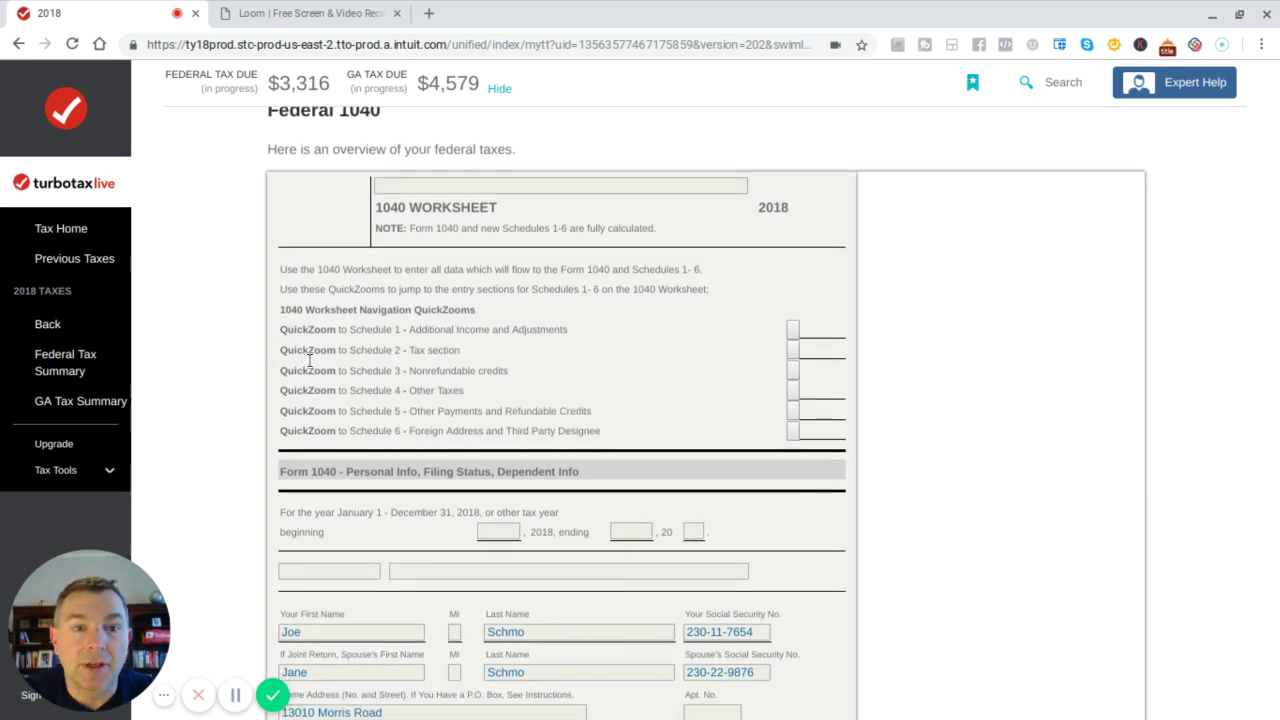
{"action": "scroll", "coordinate": [252, 360], "scroll_direction": "down", "scroll_amount": 3}
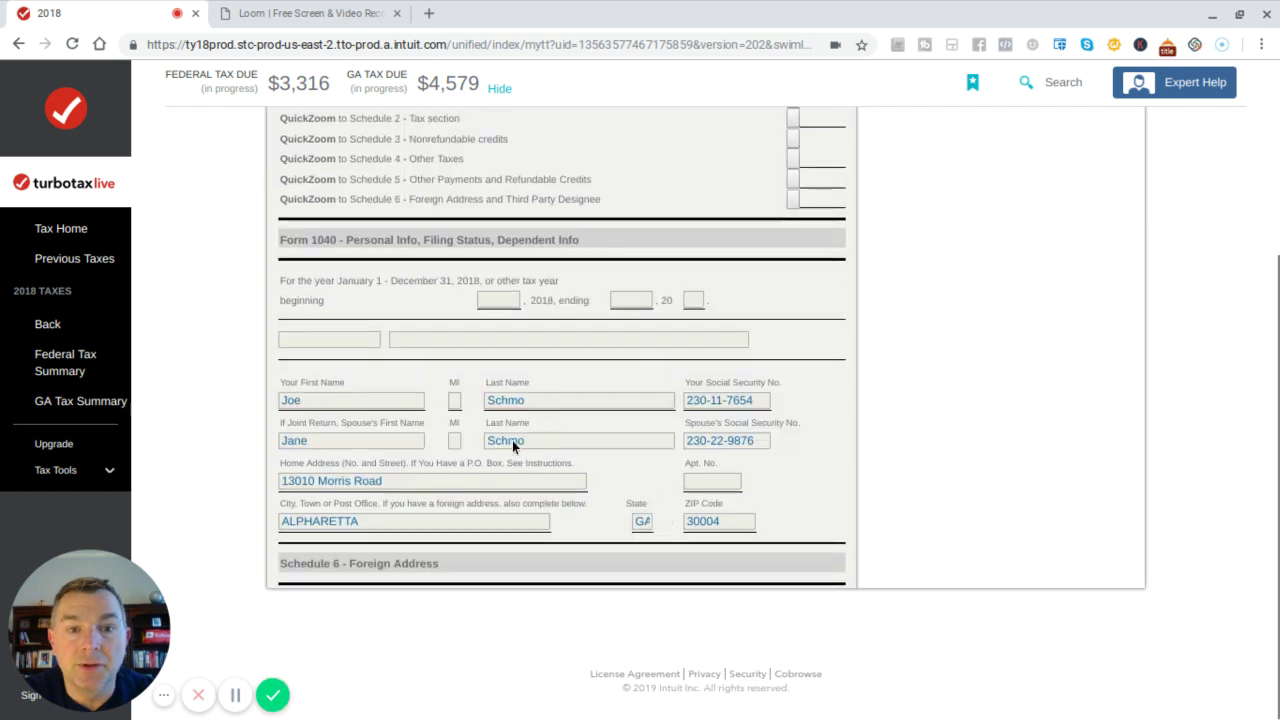
{"action": "scroll", "coordinate": [409, 403], "scroll_direction": "down", "scroll_amount": 6}
{"action": "scroll", "coordinate": [409, 403], "scroll_direction": "up", "scroll_amount": 5}
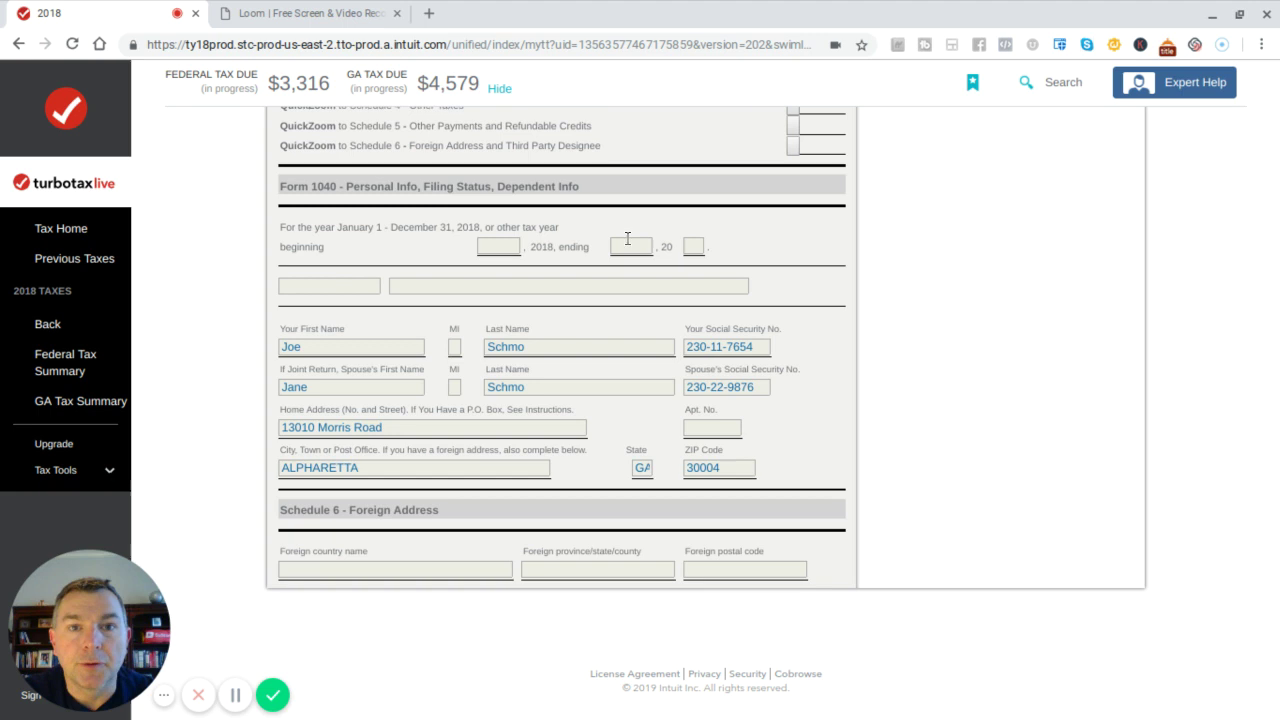
{"action": "scroll", "coordinate": [634, 246], "scroll_direction": "down", "scroll_amount": 1}
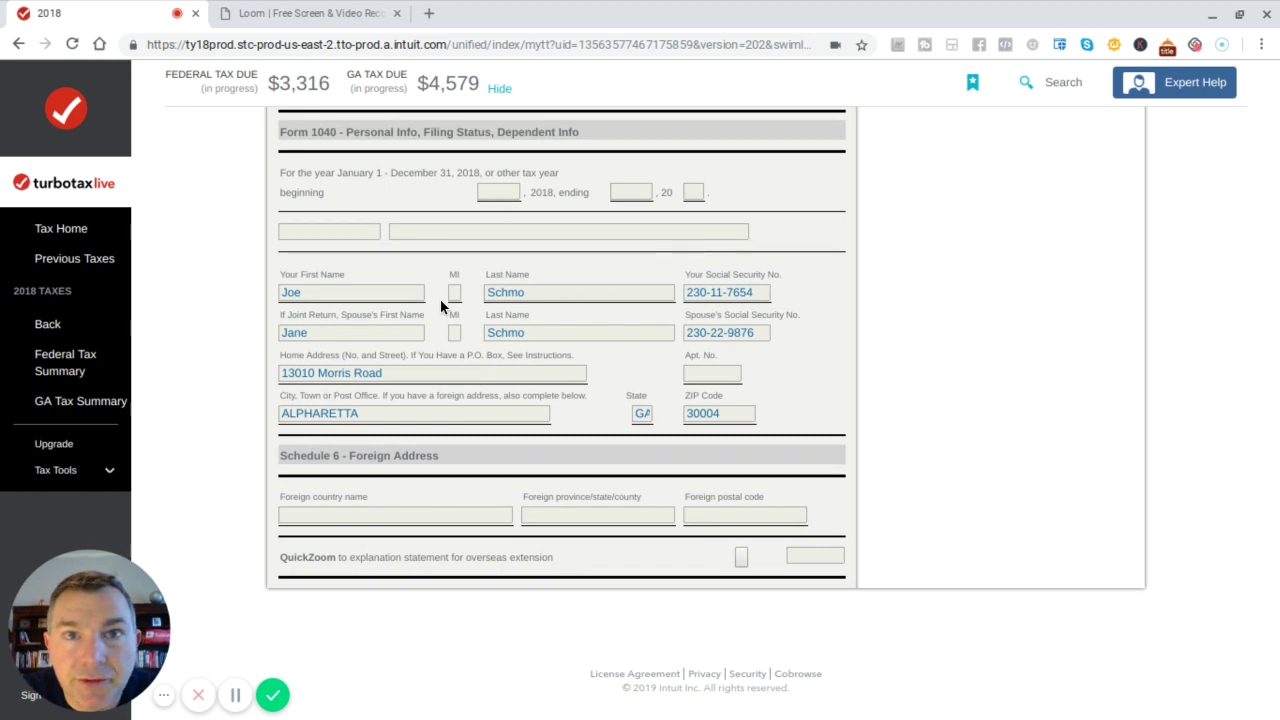
{"action": "scroll", "coordinate": [441, 306], "scroll_direction": "down", "scroll_amount": 2}
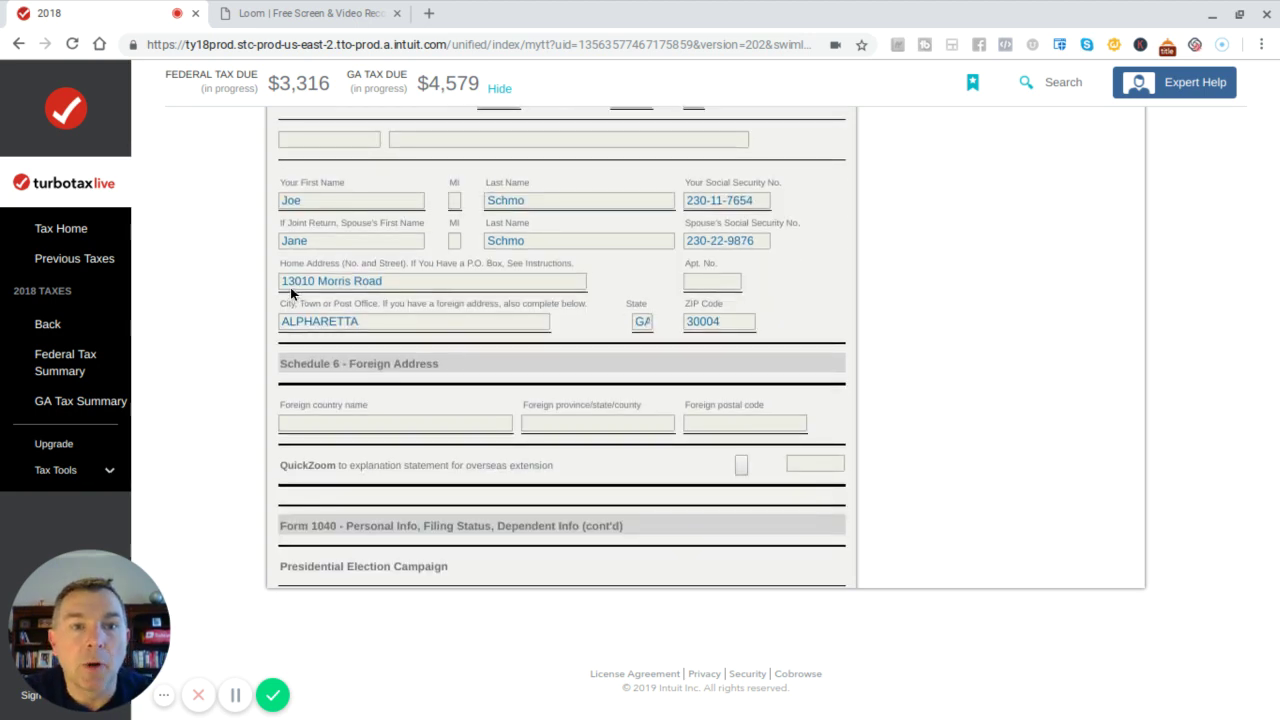
{"action": "scroll", "coordinate": [550, 295], "scroll_direction": "down", "scroll_amount": 4}
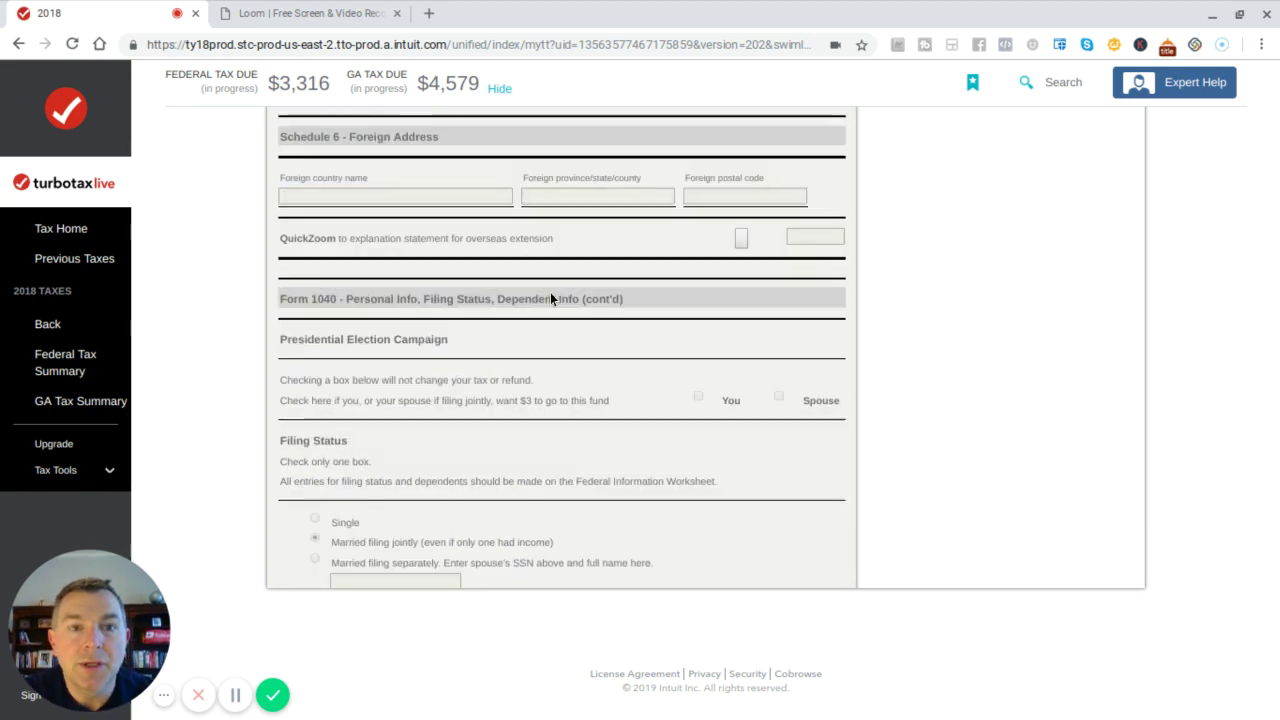
{"action": "scroll", "coordinate": [550, 292], "scroll_direction": "up", "scroll_amount": 2}
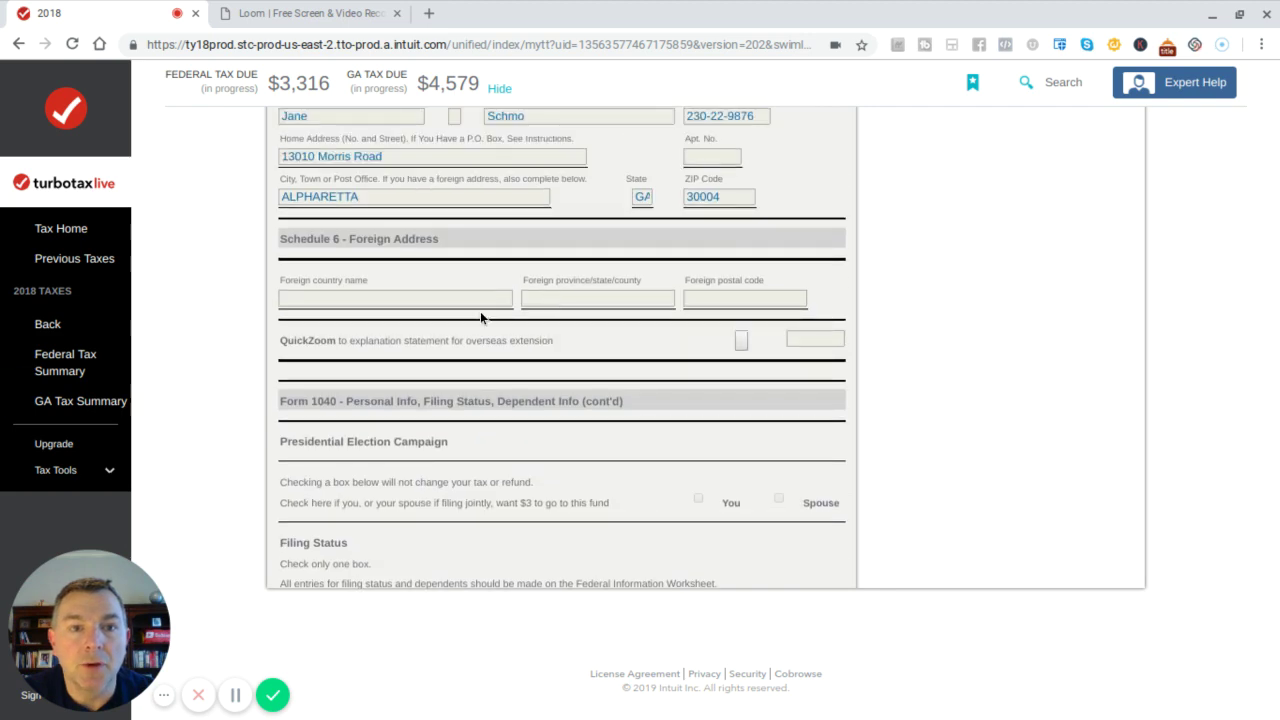
{"action": "scroll", "coordinate": [480, 317], "scroll_direction": "down", "scroll_amount": 3}
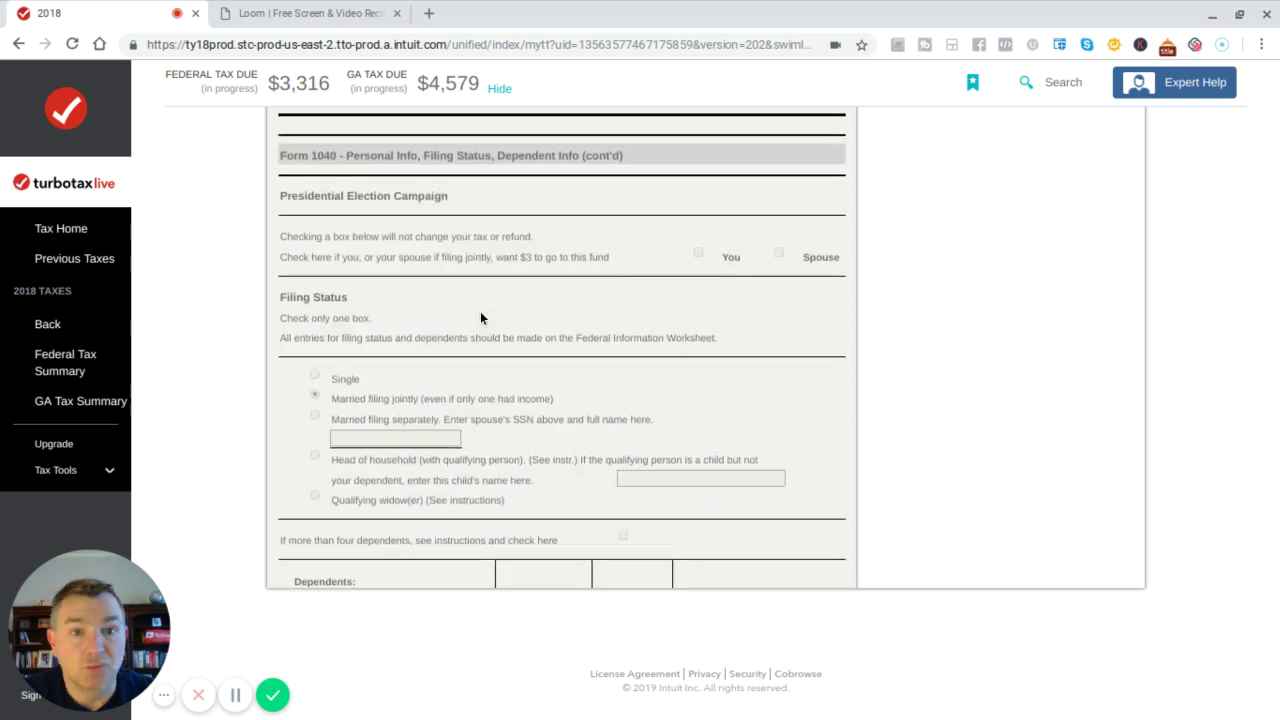
{"action": "scroll", "coordinate": [468, 322], "scroll_direction": "down", "scroll_amount": 1}
{"action": "scroll", "coordinate": [429, 330], "scroll_direction": "down", "scroll_amount": 3}
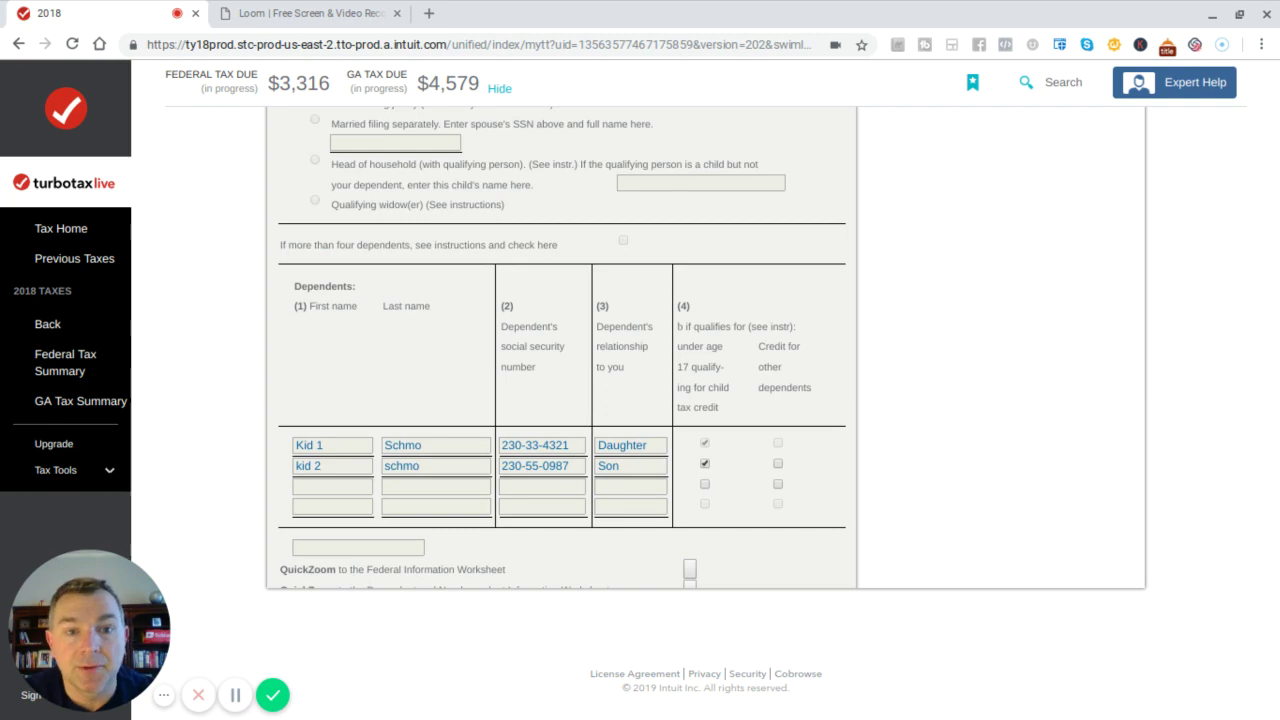
{"action": "scroll", "coordinate": [562, 347], "scroll_direction": "down", "scroll_amount": 1}
{"action": "scroll", "coordinate": [562, 347], "scroll_direction": "up", "scroll_amount": 10}
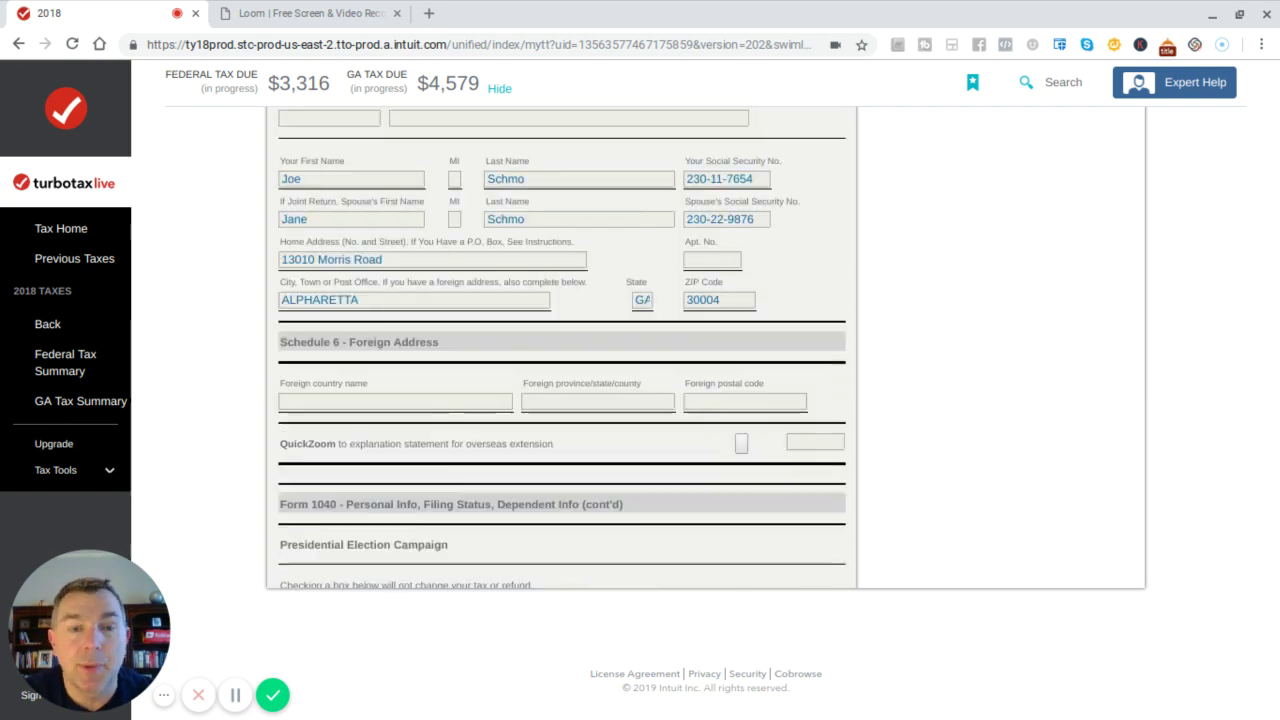
{"action": "scroll", "coordinate": [562, 347], "scroll_direction": "up", "scroll_amount": 3}
{"action": "scroll", "coordinate": [562, 347], "scroll_direction": "down", "scroll_amount": 5}
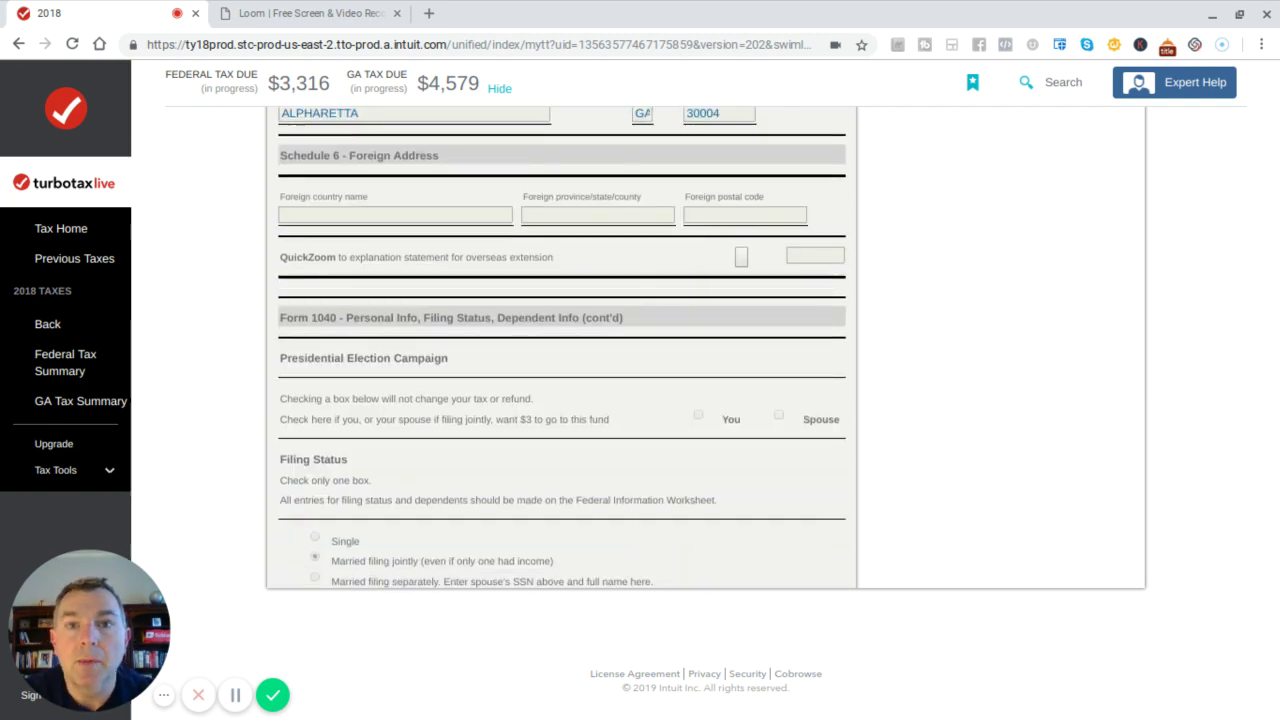
{"action": "scroll", "coordinate": [562, 347], "scroll_direction": "up", "scroll_amount": 3}
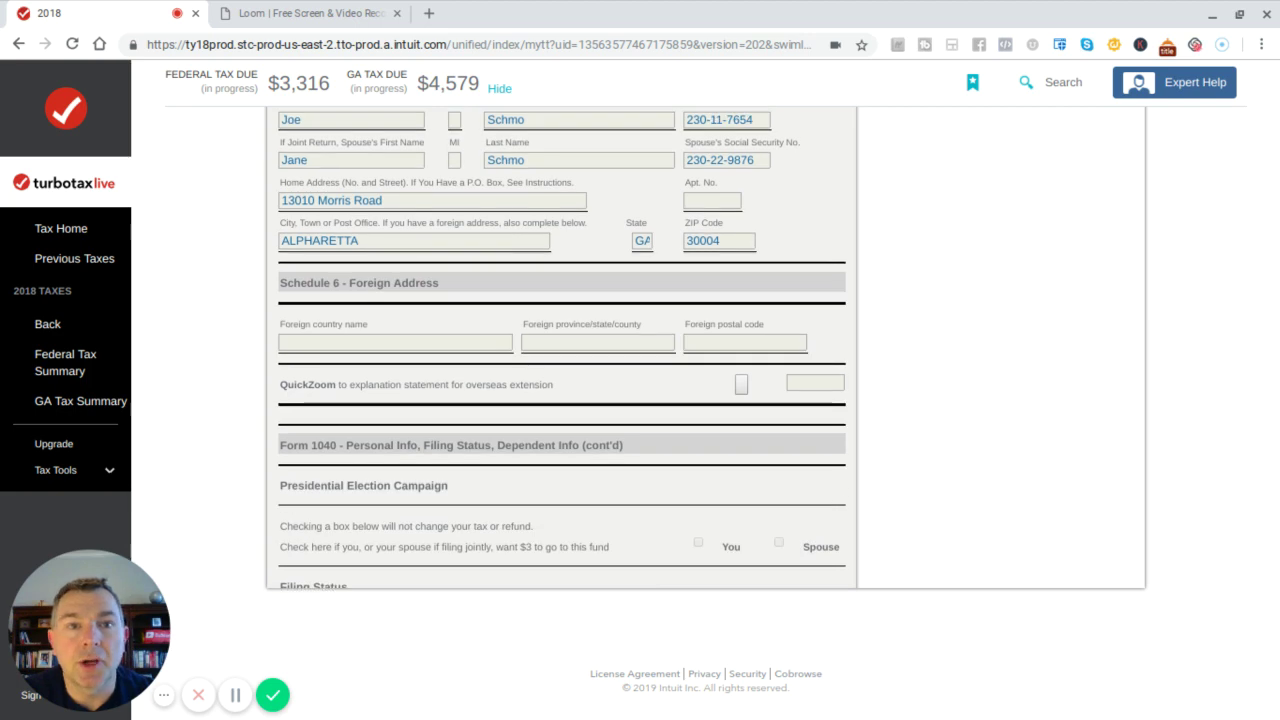
{"action": "scroll", "coordinate": [562, 347], "scroll_direction": "up", "scroll_amount": 1}
{"action": "scroll", "coordinate": [562, 347], "scroll_direction": "down", "scroll_amount": 15}
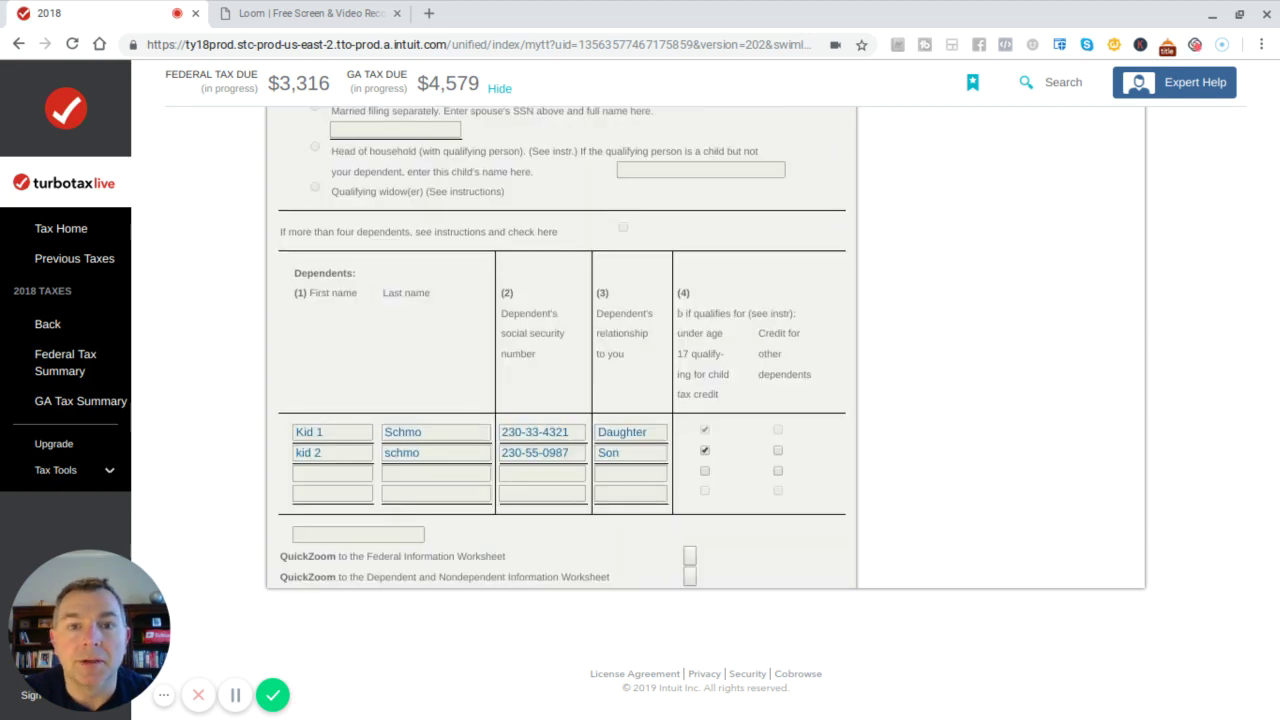
{"action": "scroll", "coordinate": [562, 347], "scroll_direction": "up", "scroll_amount": 5}
{"action": "scroll", "coordinate": [562, 347], "scroll_direction": "down", "scroll_amount": 6}
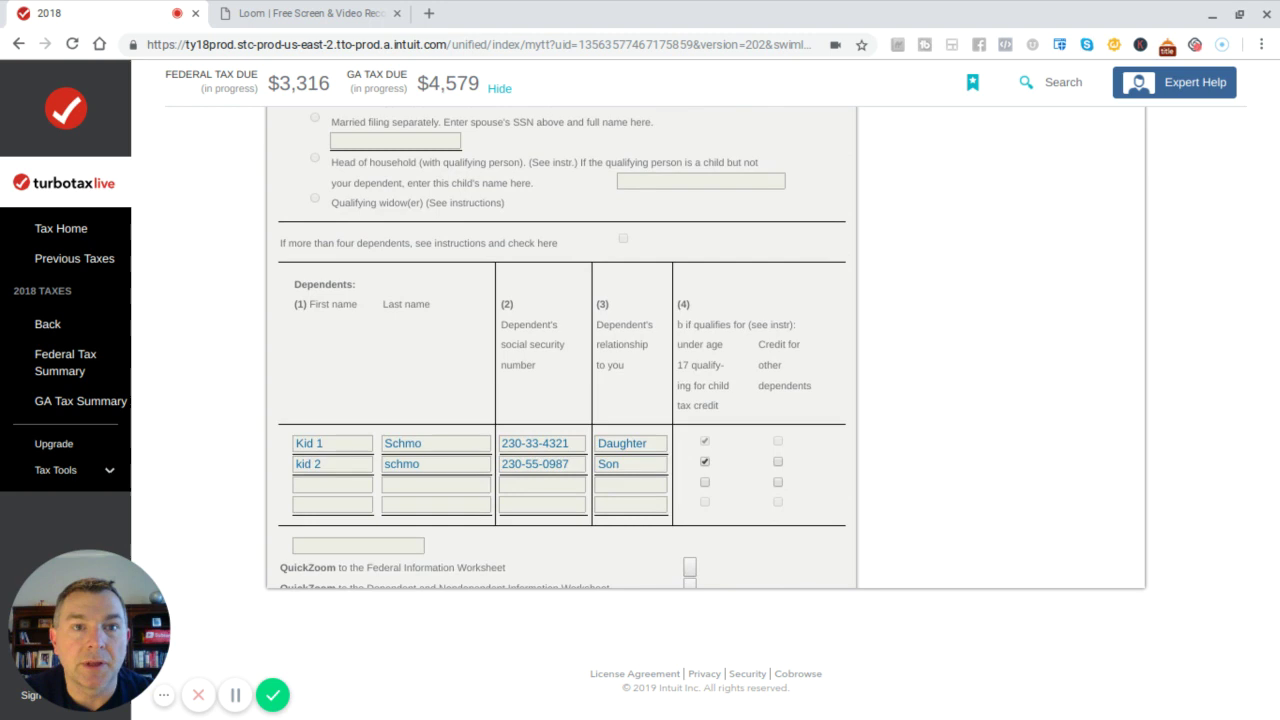
{"action": "scroll", "coordinate": [562, 347], "scroll_direction": "down", "scroll_amount": 14}
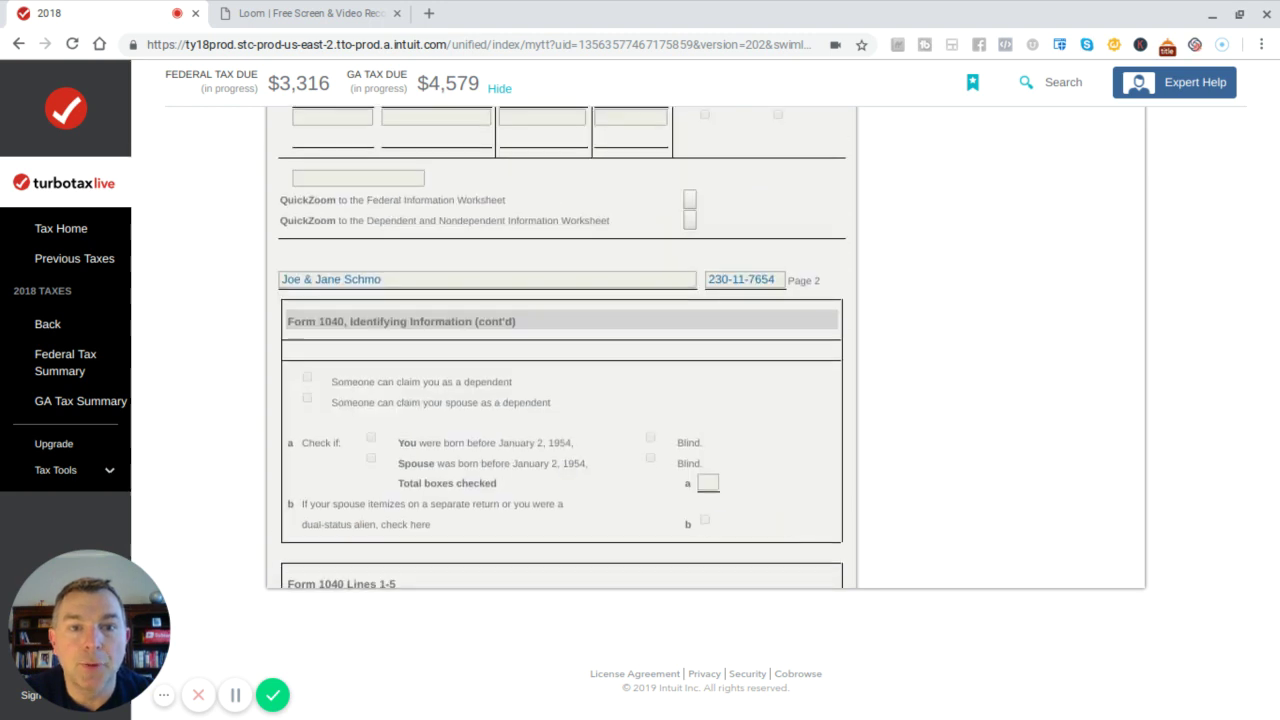
{"action": "scroll", "coordinate": [562, 347], "scroll_direction": "down", "scroll_amount": 1}
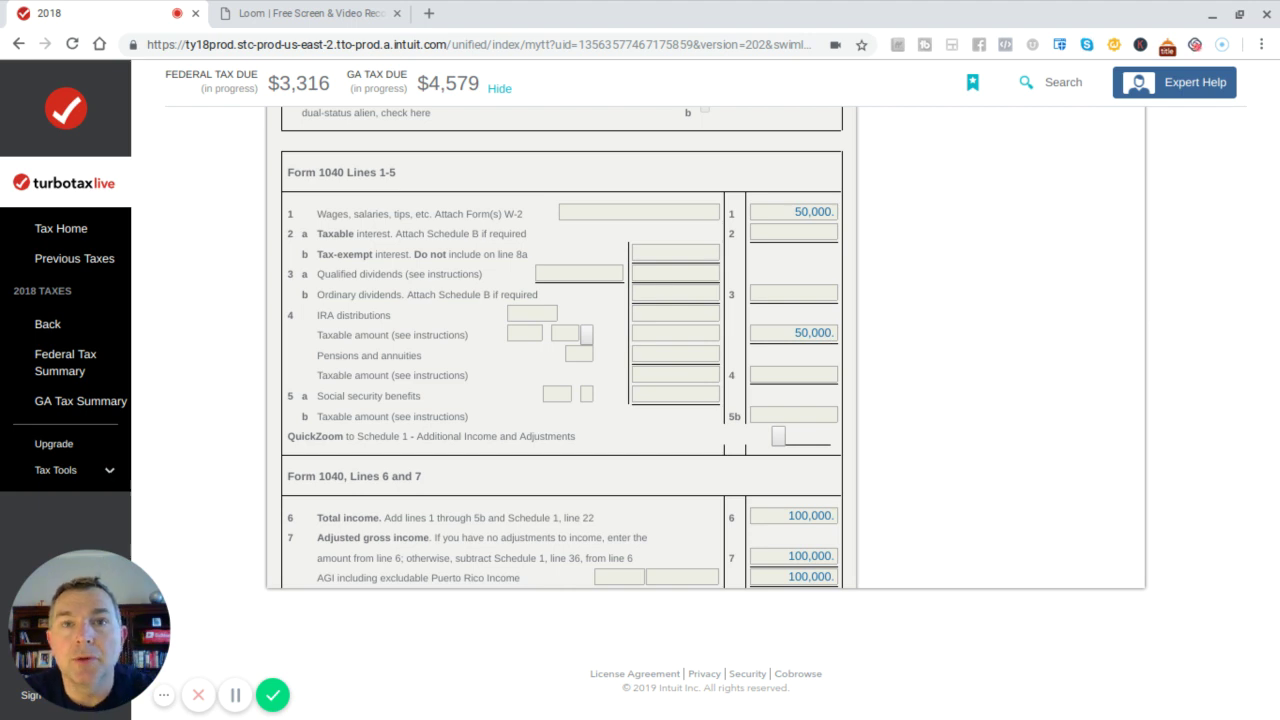
{"action": "scroll", "coordinate": [720, 356], "scroll_direction": "down", "scroll_amount": 2}
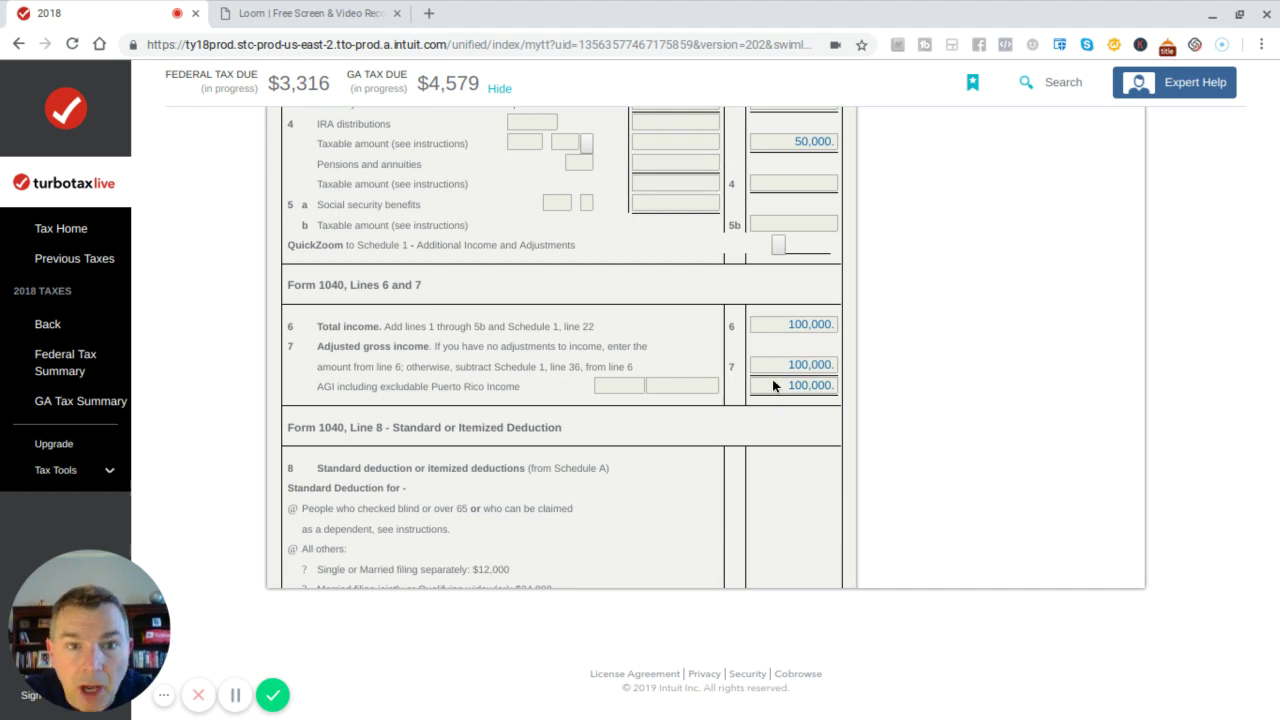
{"action": "scroll", "coordinate": [683, 380], "scroll_direction": "down", "scroll_amount": 3}
{"action": "scroll", "coordinate": [683, 380], "scroll_direction": "up", "scroll_amount": 3}
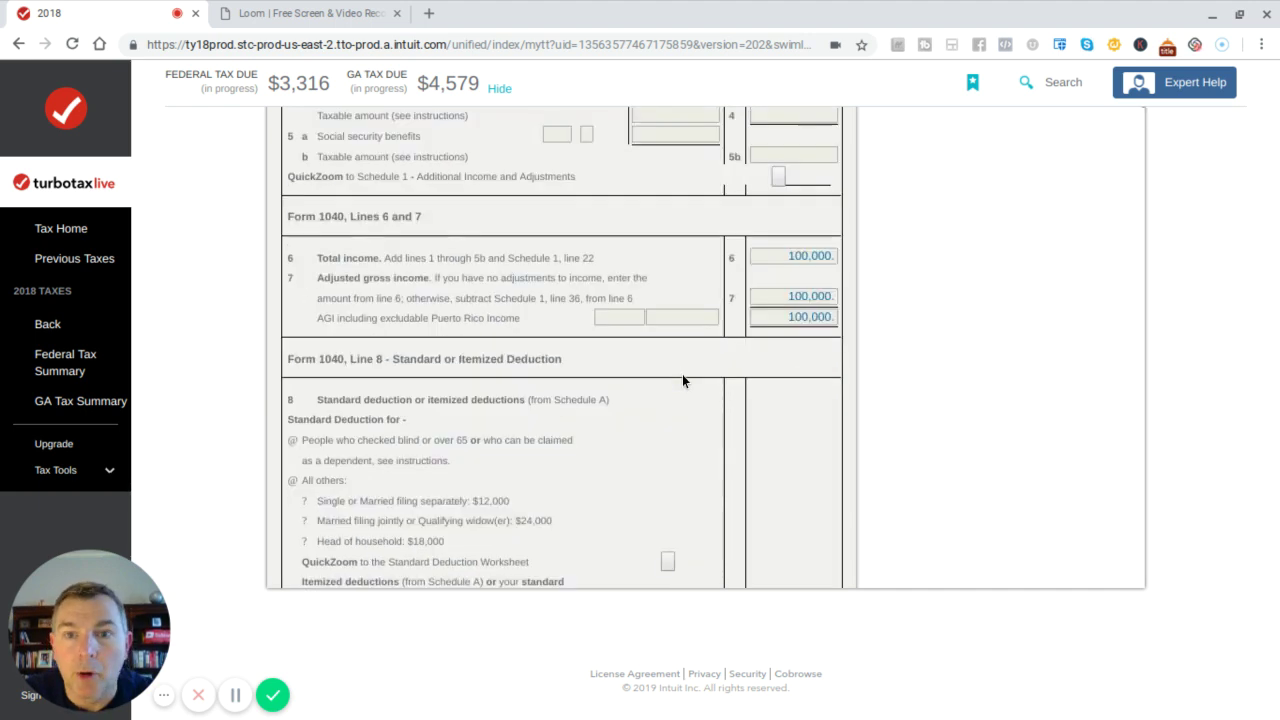
{"action": "scroll", "coordinate": [683, 380], "scroll_direction": "up", "scroll_amount": 1}
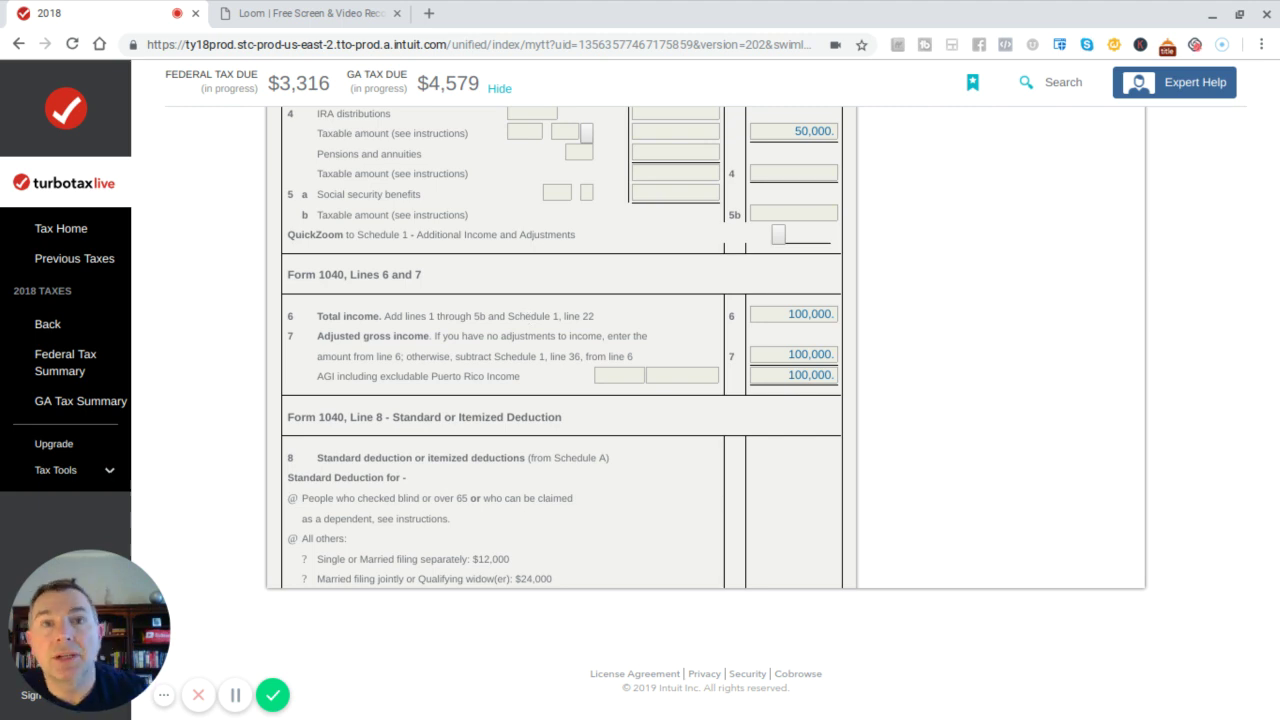
{"action": "scroll", "coordinate": [390, 300], "scroll_direction": "down", "scroll_amount": 3}
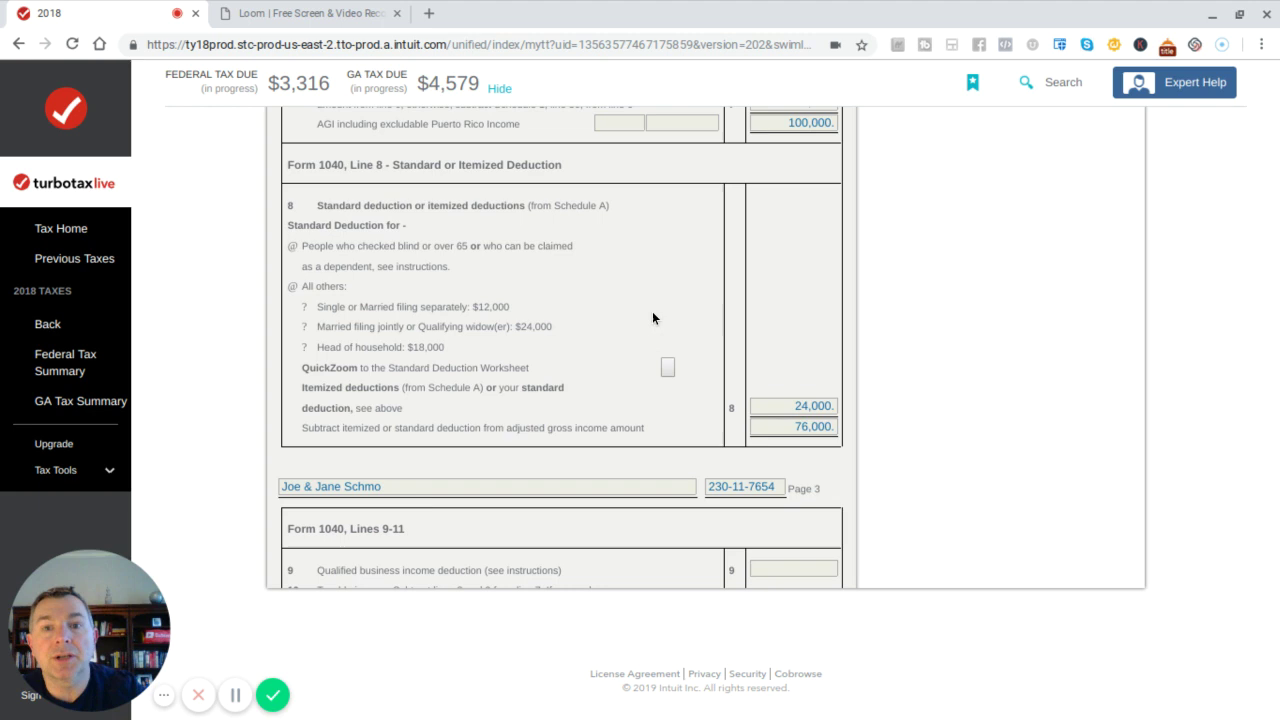
{"action": "scroll", "coordinate": [652, 311], "scroll_direction": "down", "scroll_amount": 2}
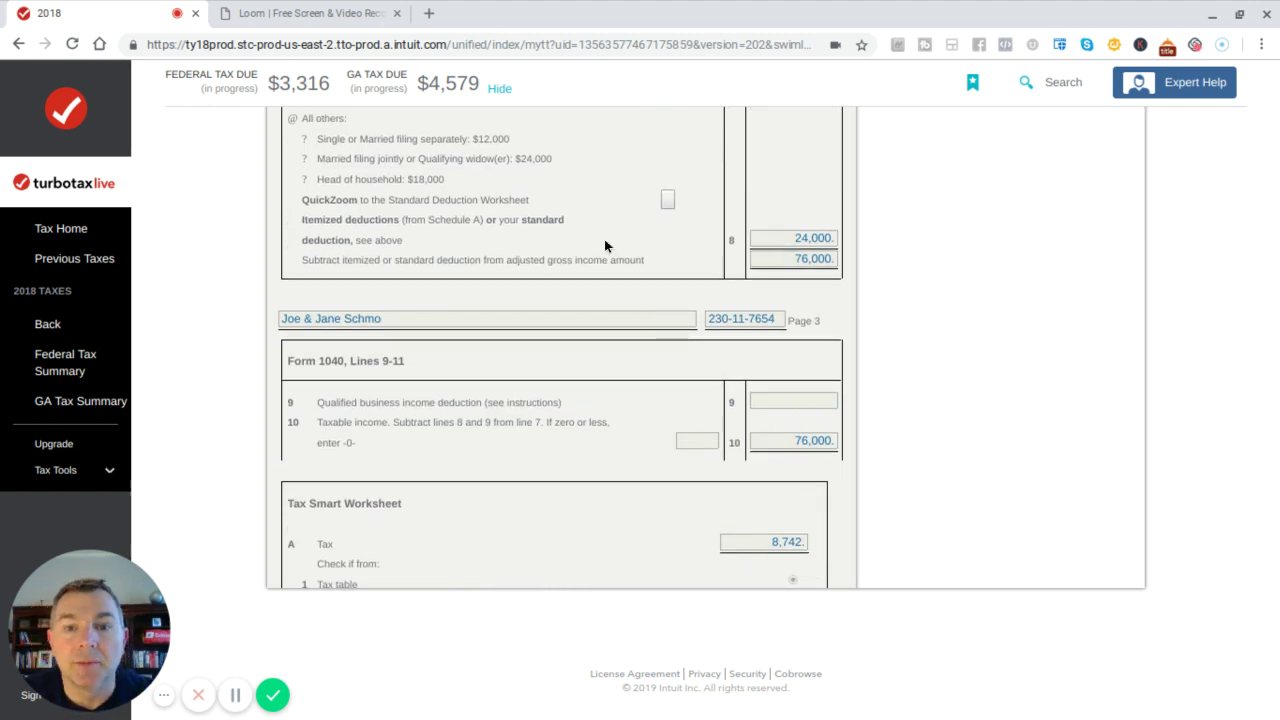
{"action": "scroll", "coordinate": [604, 238], "scroll_direction": "down", "scroll_amount": 4}
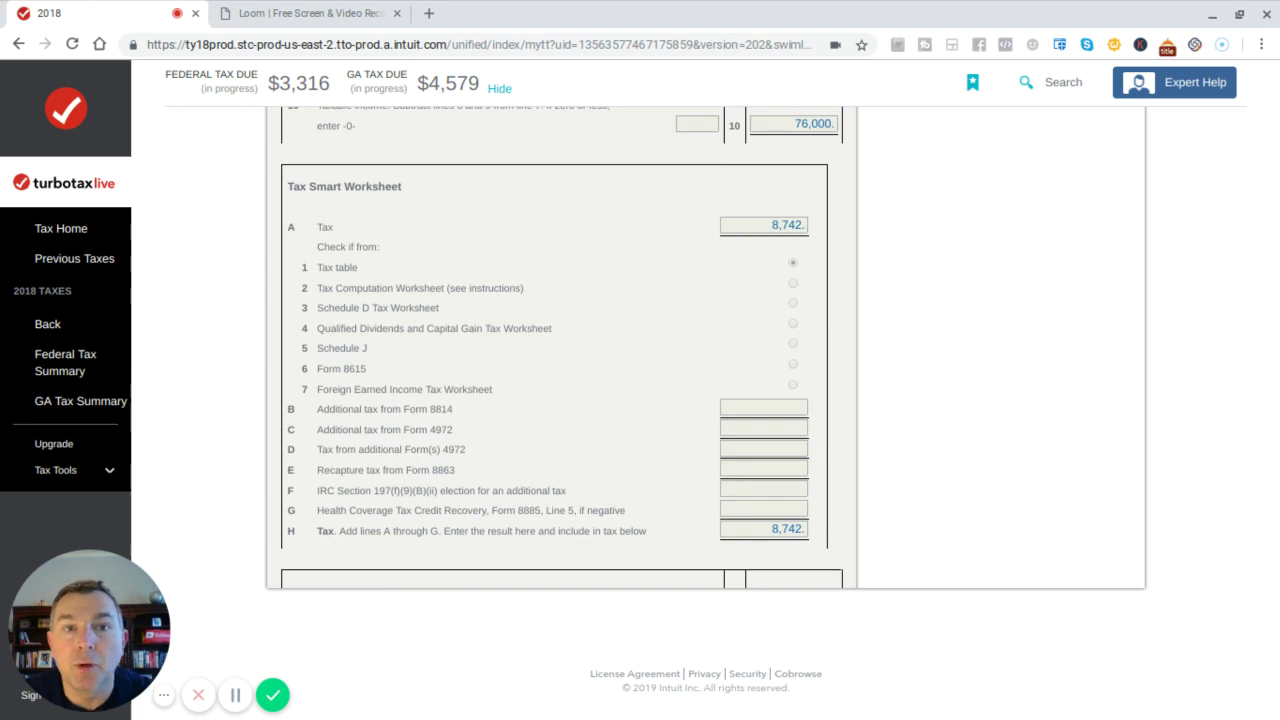
{"action": "scroll", "coordinate": [604, 347], "scroll_direction": "up", "scroll_amount": 1}
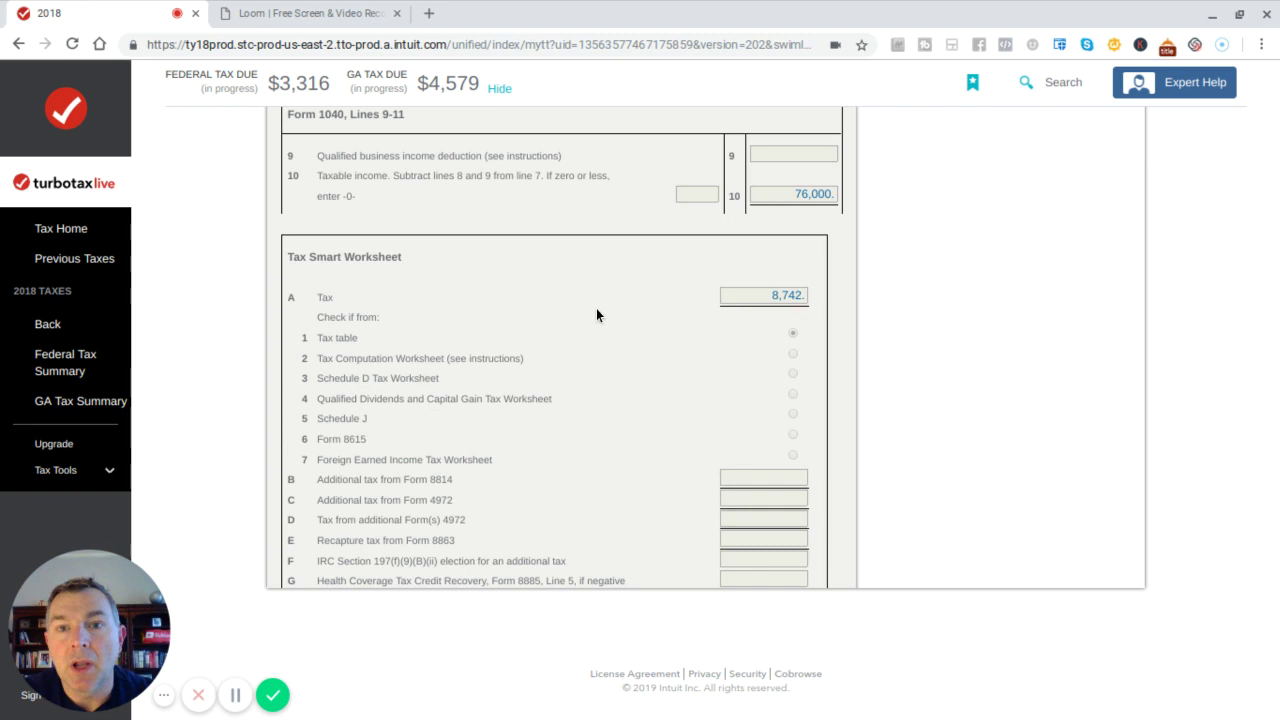
{"action": "scroll", "coordinate": [596, 315], "scroll_direction": "up", "scroll_amount": 3}
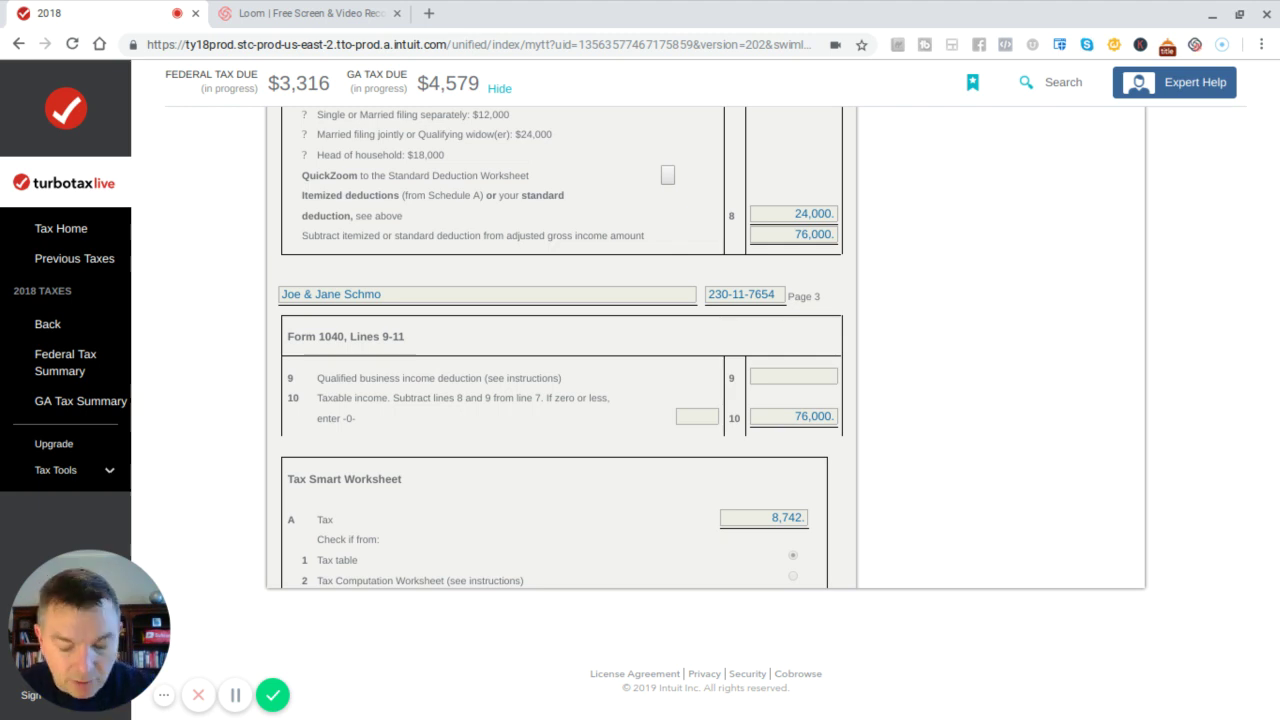
{"action": "scroll", "coordinate": [560, 350], "scroll_direction": "up", "scroll_amount": 1}
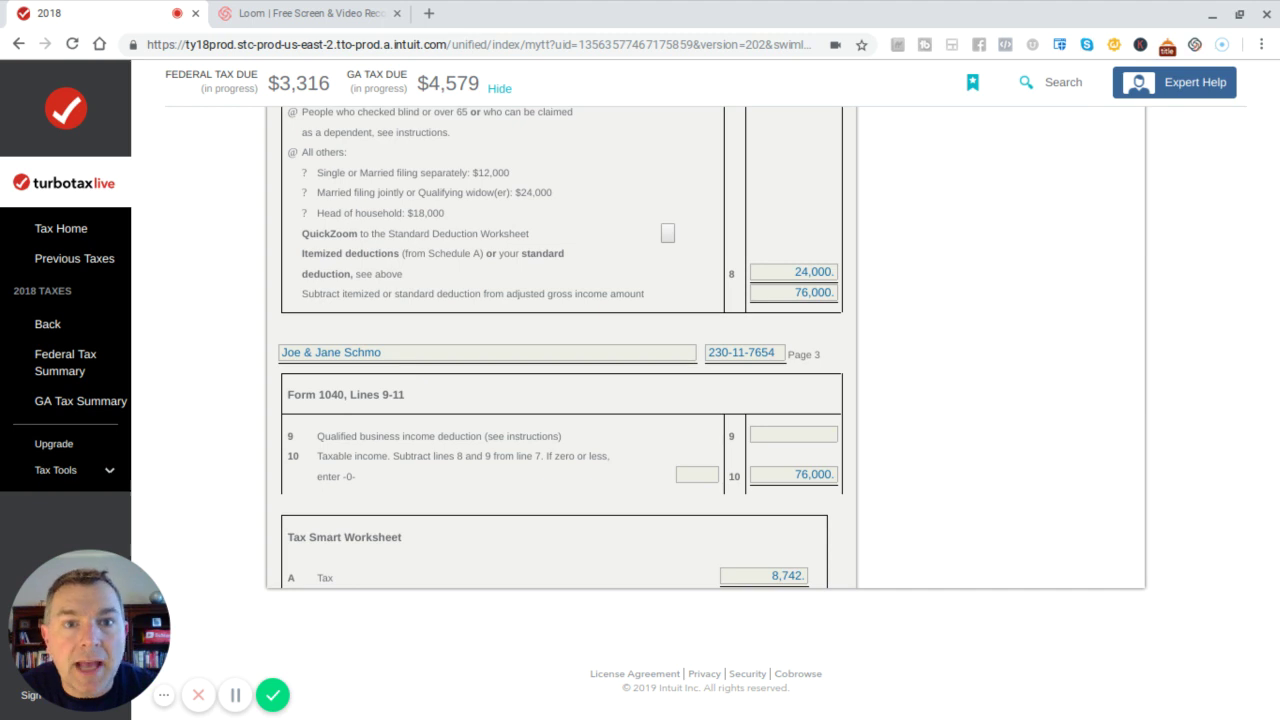
{"action": "scroll", "coordinate": [716, 324], "scroll_direction": "down", "scroll_amount": 10}
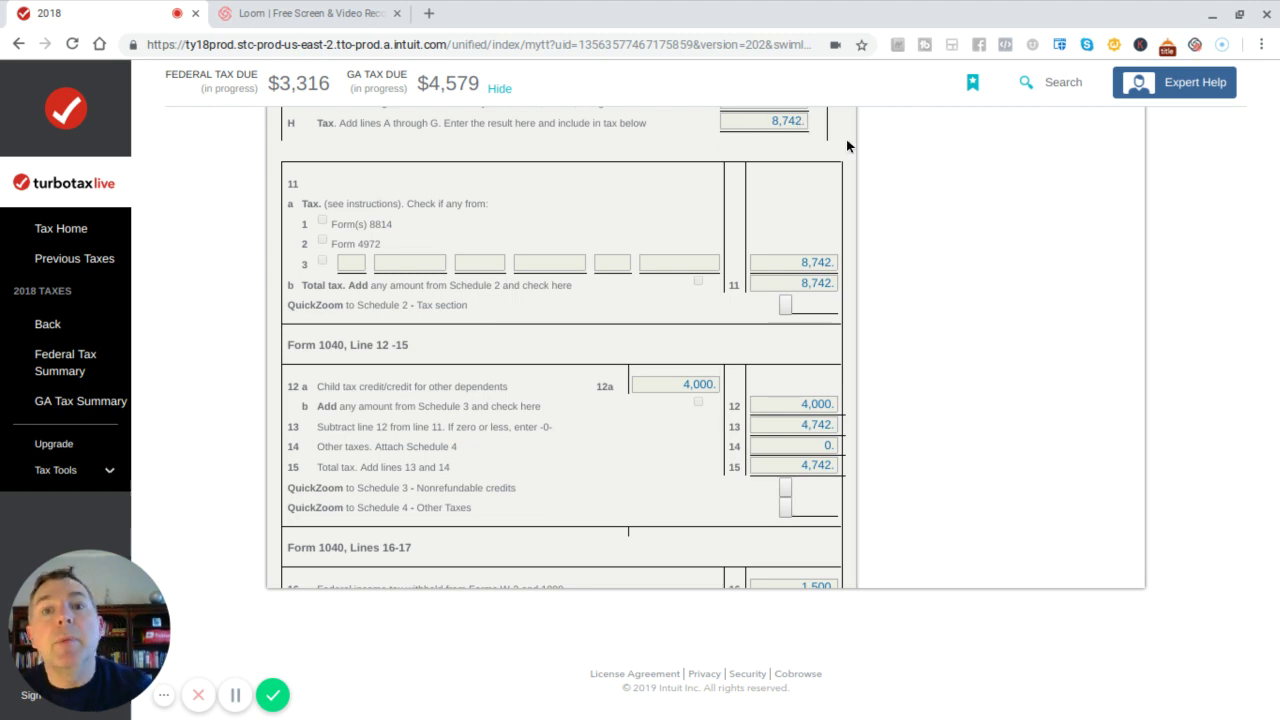
{"action": "scroll", "coordinate": [656, 238], "scroll_direction": "down", "scroll_amount": 1}
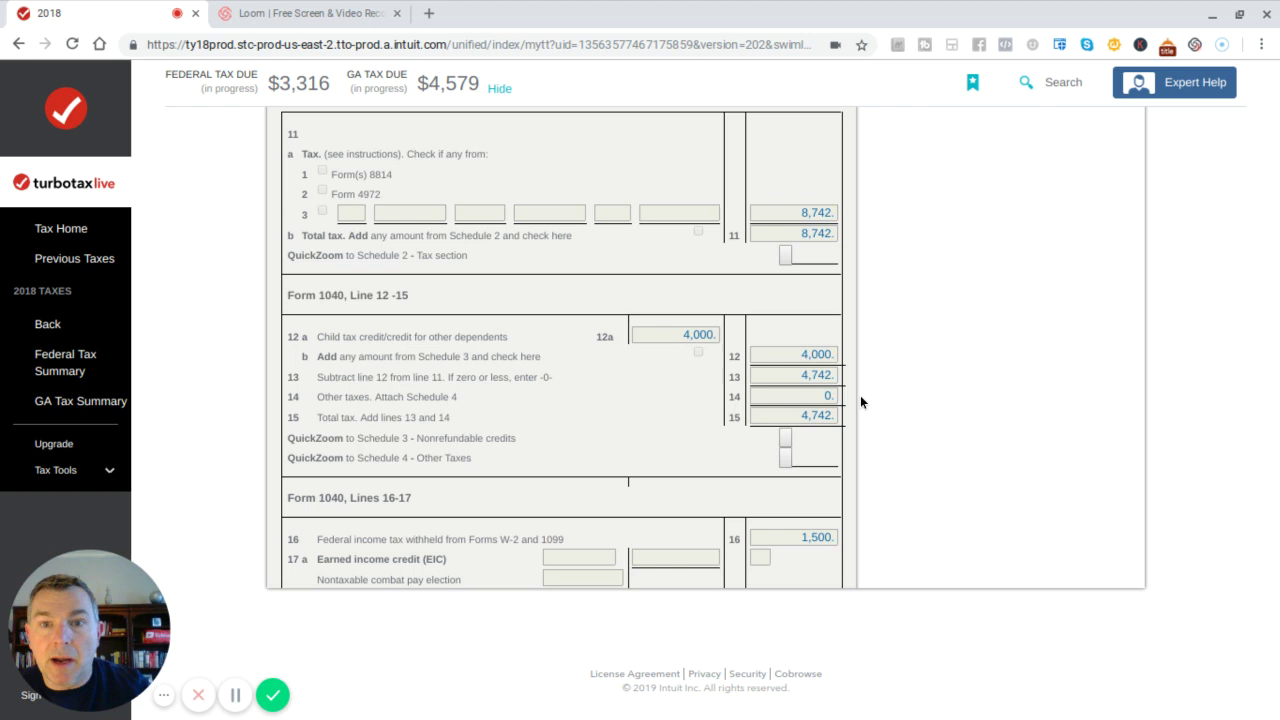
{"action": "scroll", "coordinate": [662, 367], "scroll_direction": "down", "scroll_amount": 3}
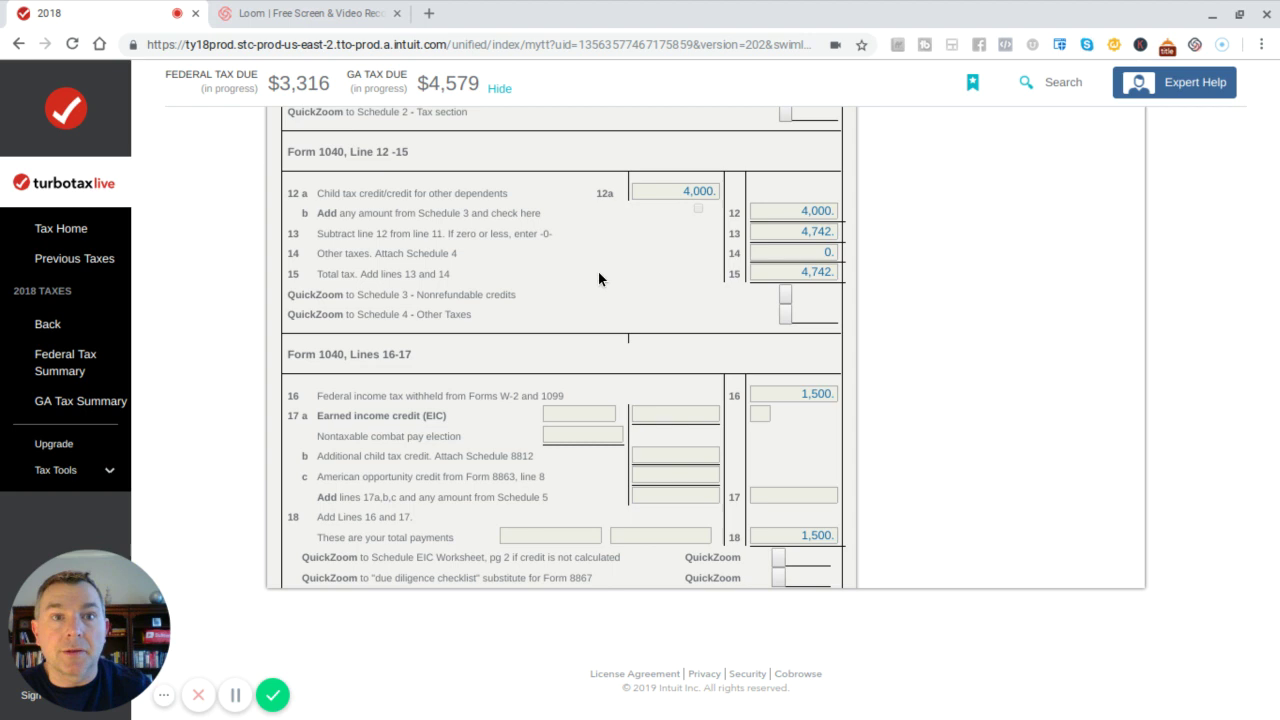
Check the 1040 preview's 3,316 amount owed and 74 penalty, then expand Tax Tools.
{"action": "scroll", "coordinate": [598, 271], "scroll_direction": "down", "scroll_amount": 6}
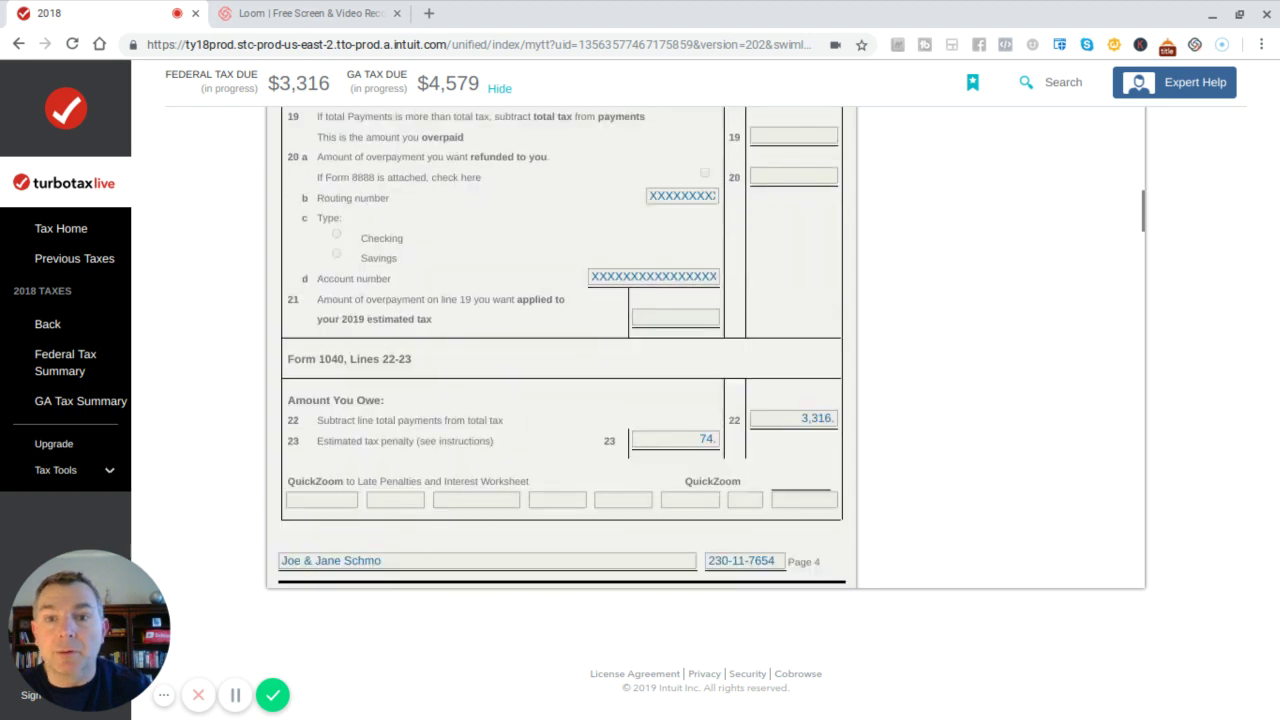
{"action": "scroll", "coordinate": [401, 364], "scroll_direction": "down", "scroll_amount": 1}
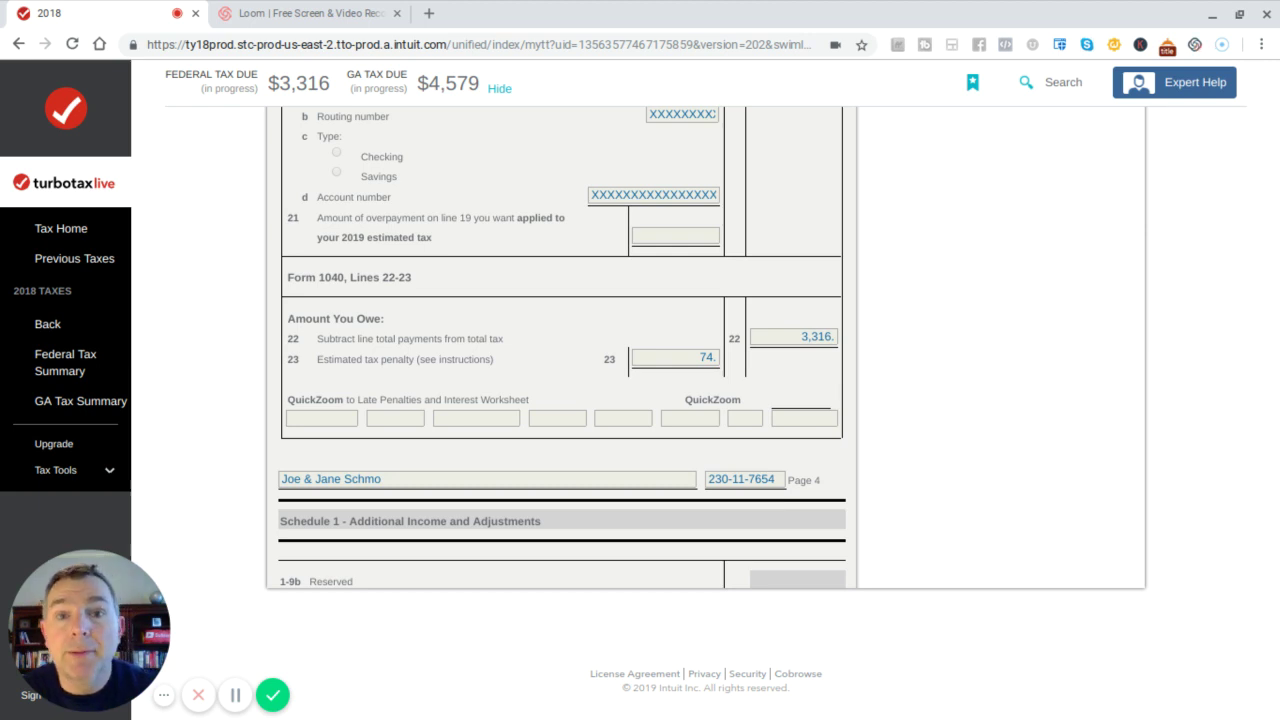
{"action": "scroll", "coordinate": [560, 350], "scroll_direction": "up", "scroll_amount": 8}
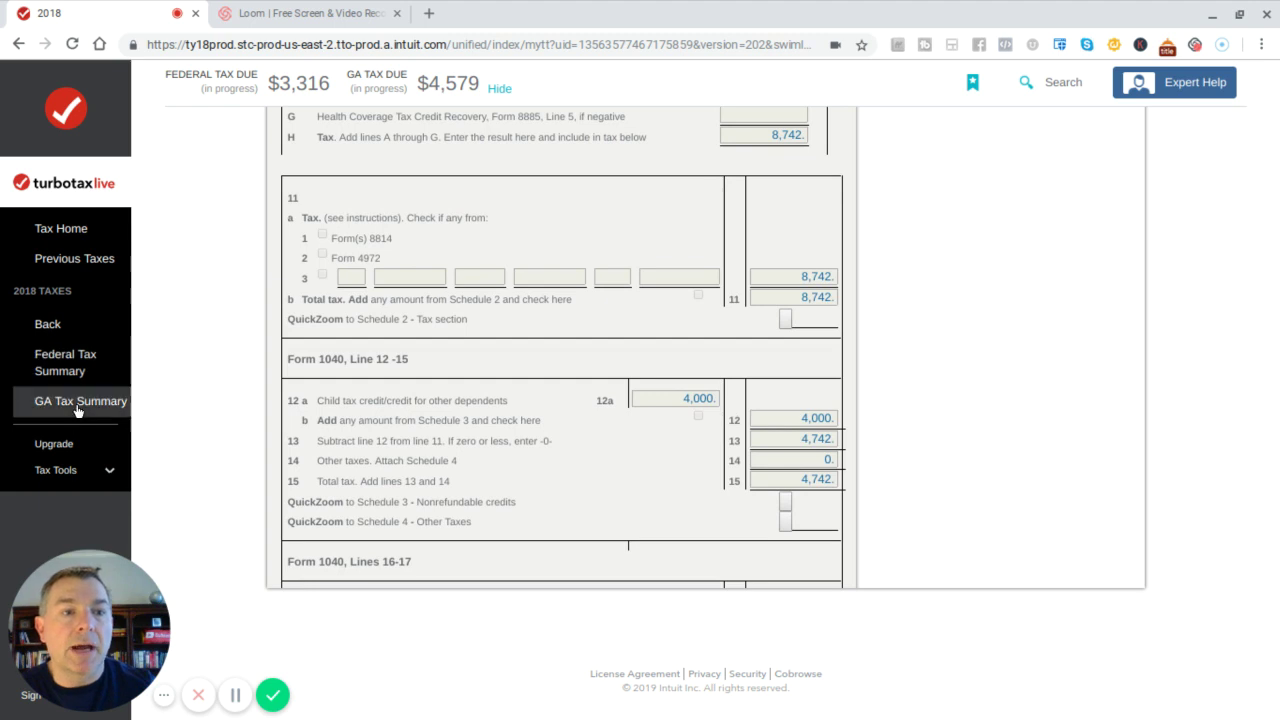
{"action": "left_click", "coordinate": [104, 477]}
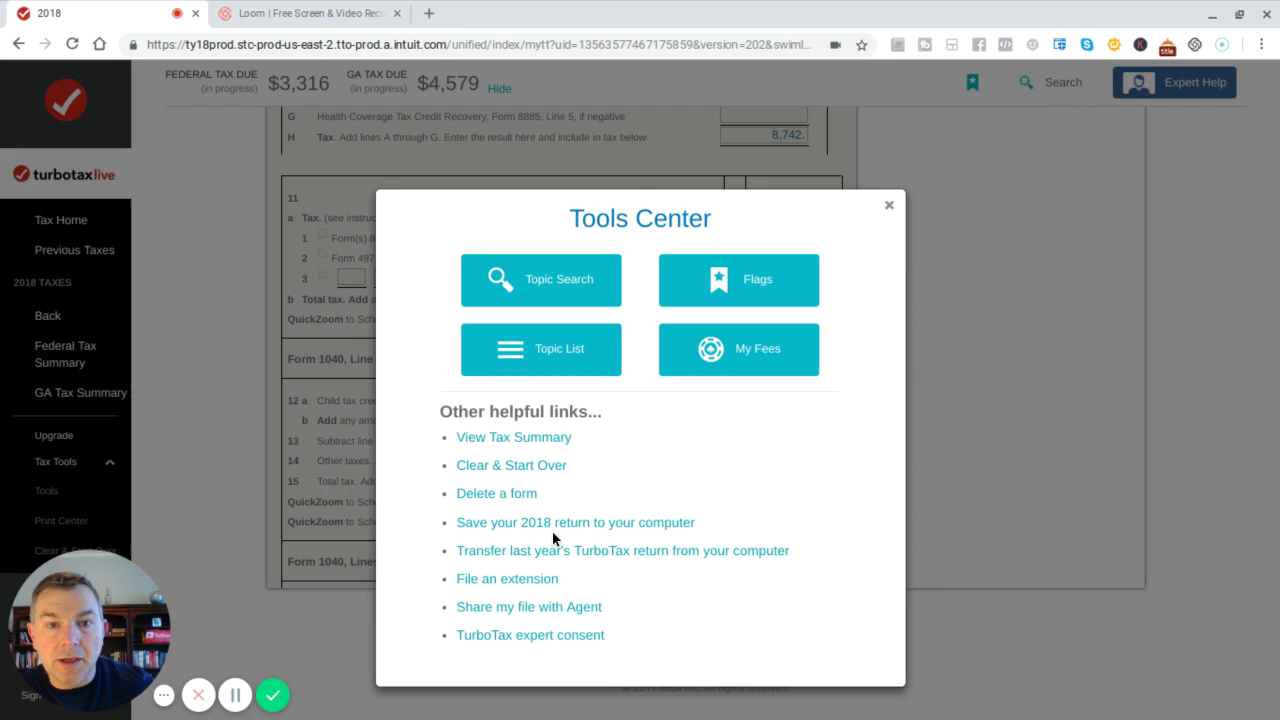
View the tax summary and review total tax 4,742, penalty 74 and balance due 3,316.
{"action": "left_click", "coordinate": [508, 443]}
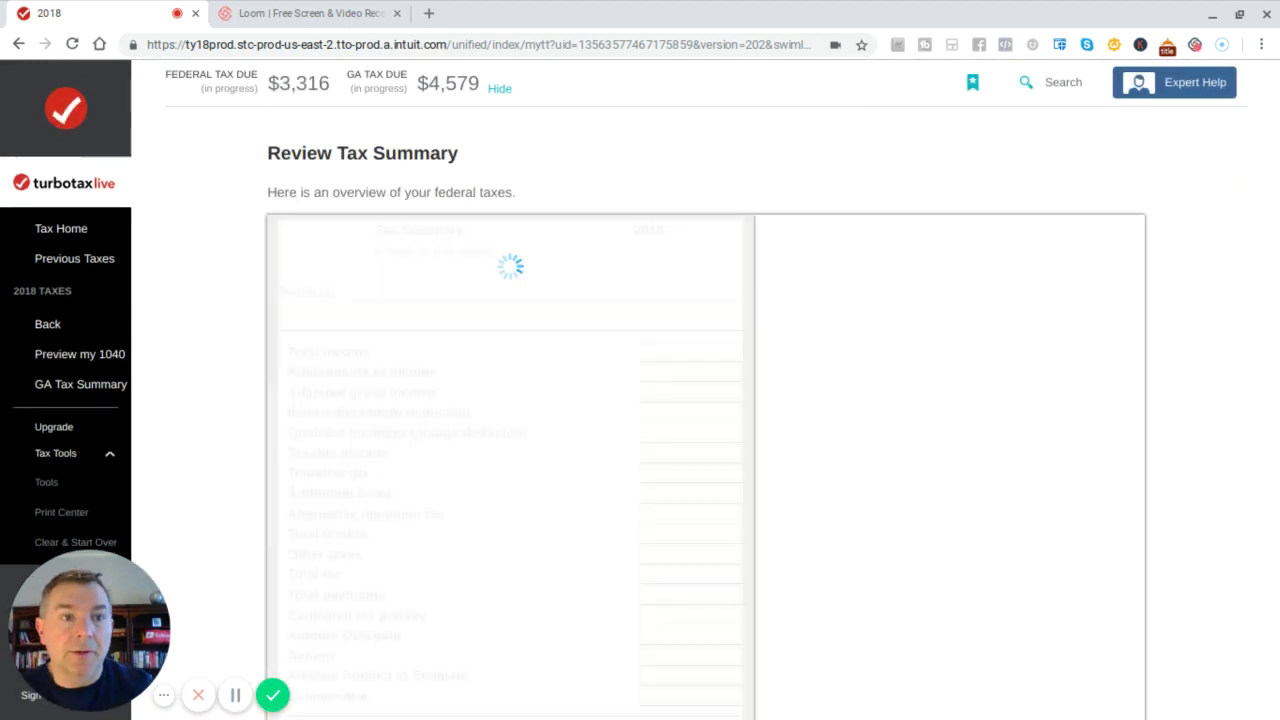
{"action": "scroll", "coordinate": [554, 393], "scroll_direction": "down", "scroll_amount": 1}
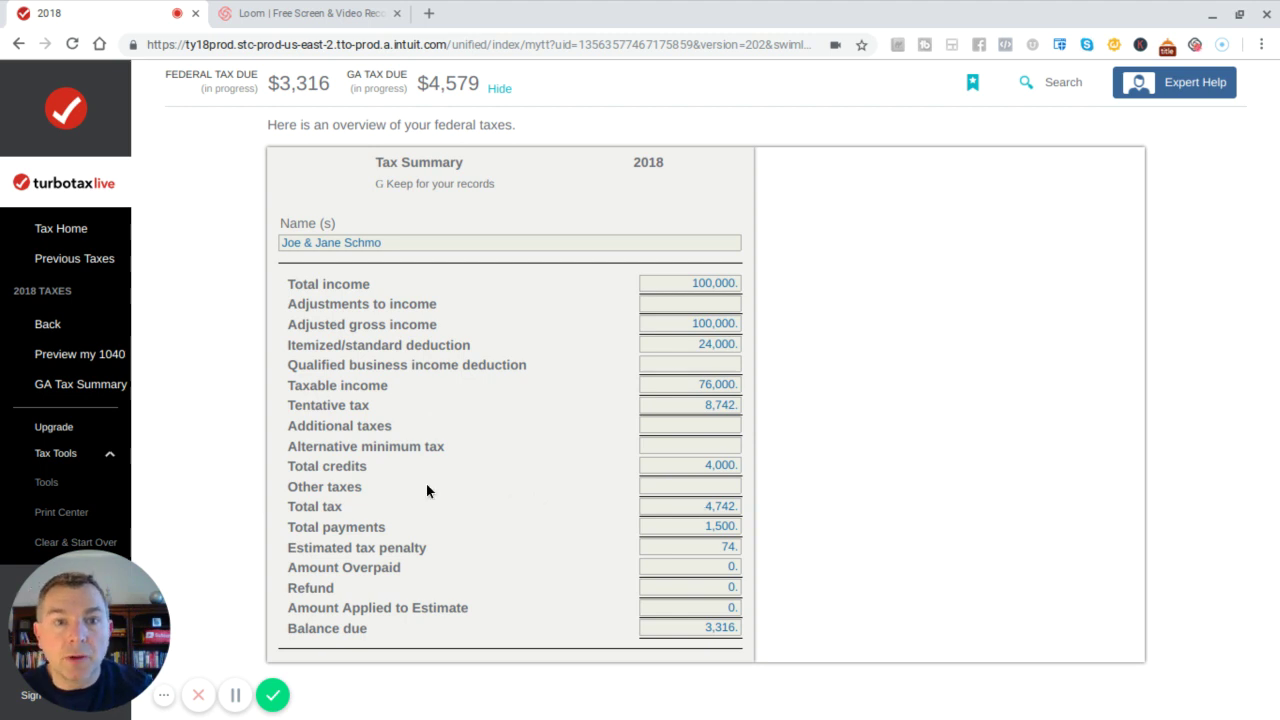
{"action": "scroll", "coordinate": [426, 490], "scroll_direction": "down", "scroll_amount": 1}
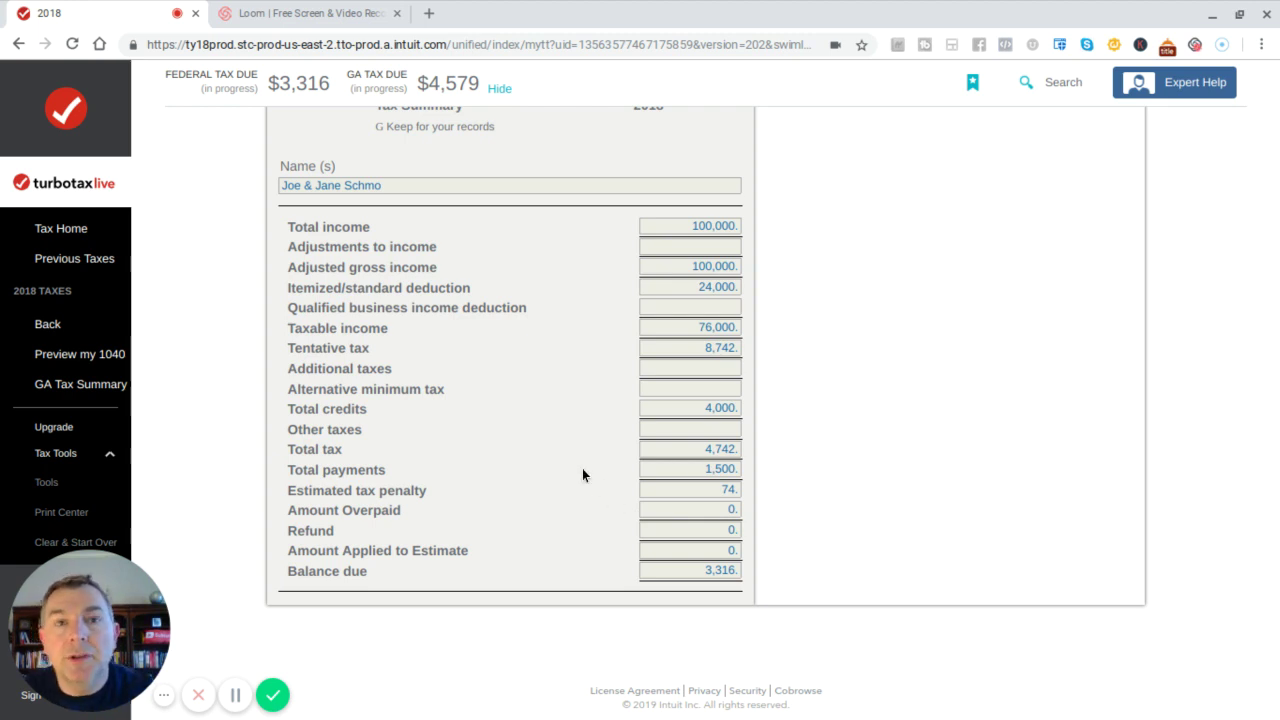
{"action": "scroll", "coordinate": [705, 400], "scroll_direction": "up", "scroll_amount": 2}
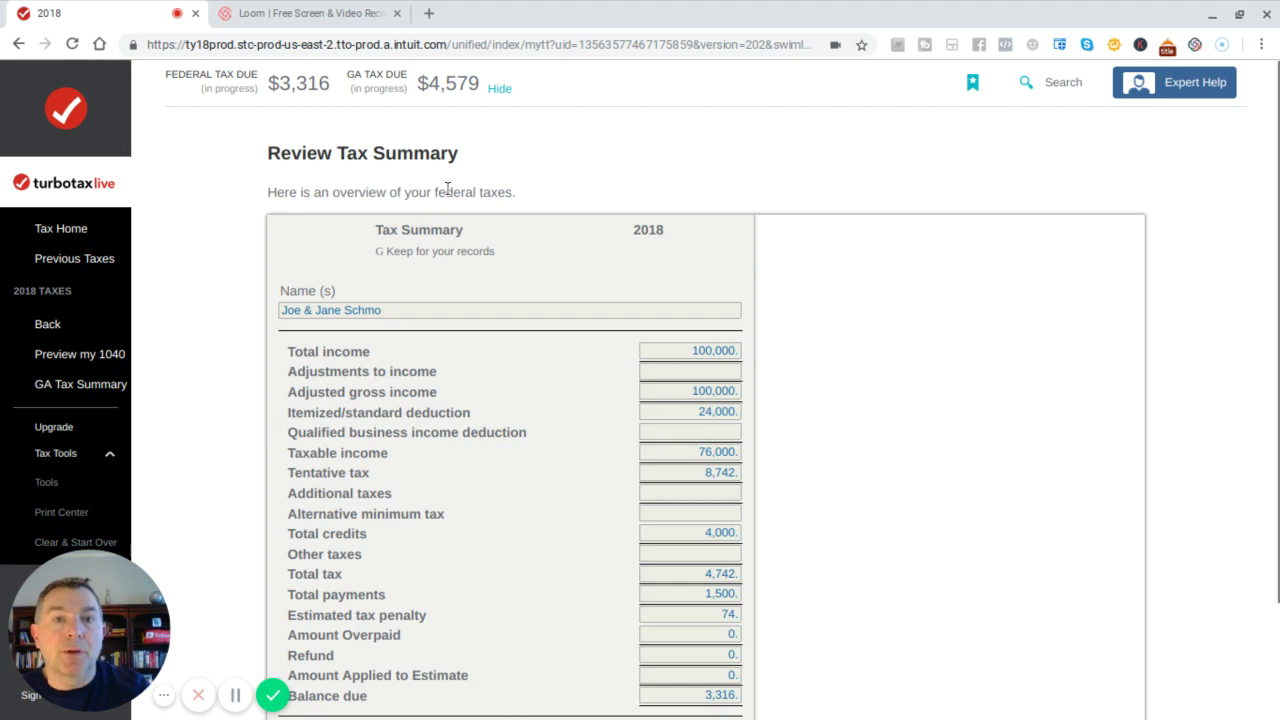
Resume the 2018 return at the income summary listing the W-2 job and USAA 1099-R.
{"action": "left_click", "coordinate": [58, 232]}
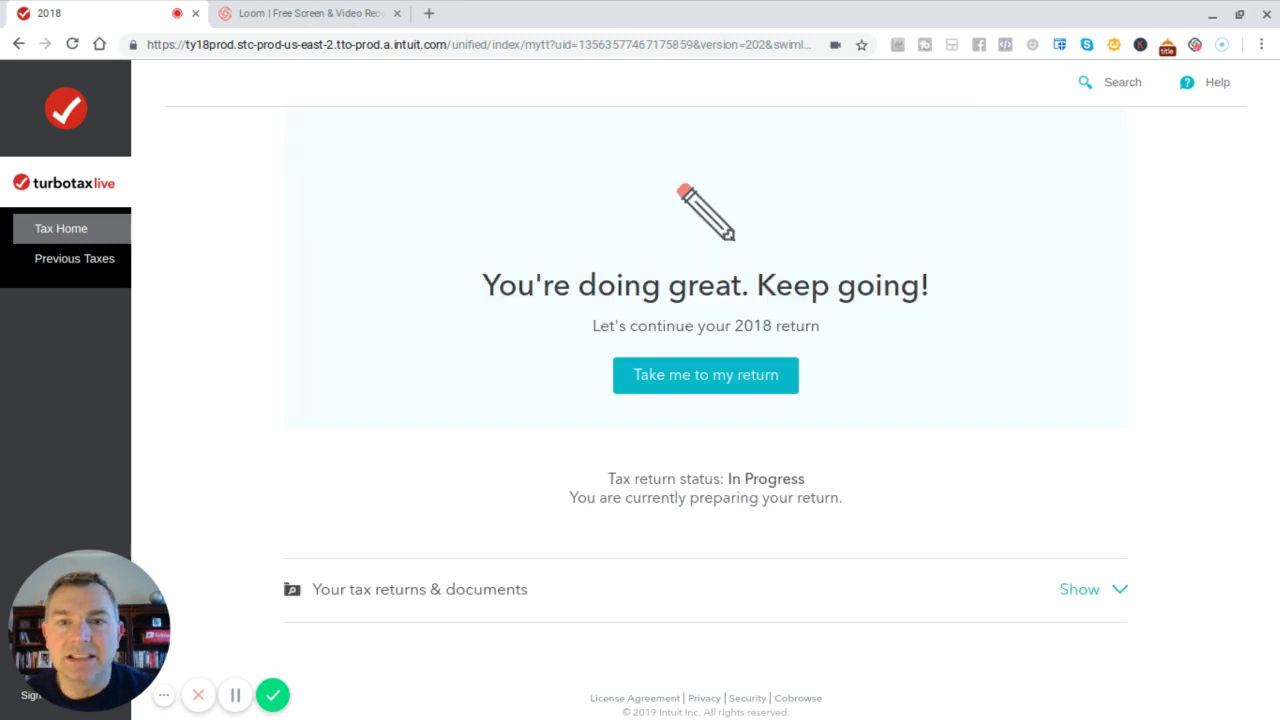
{"action": "left_click", "coordinate": [683, 372]}
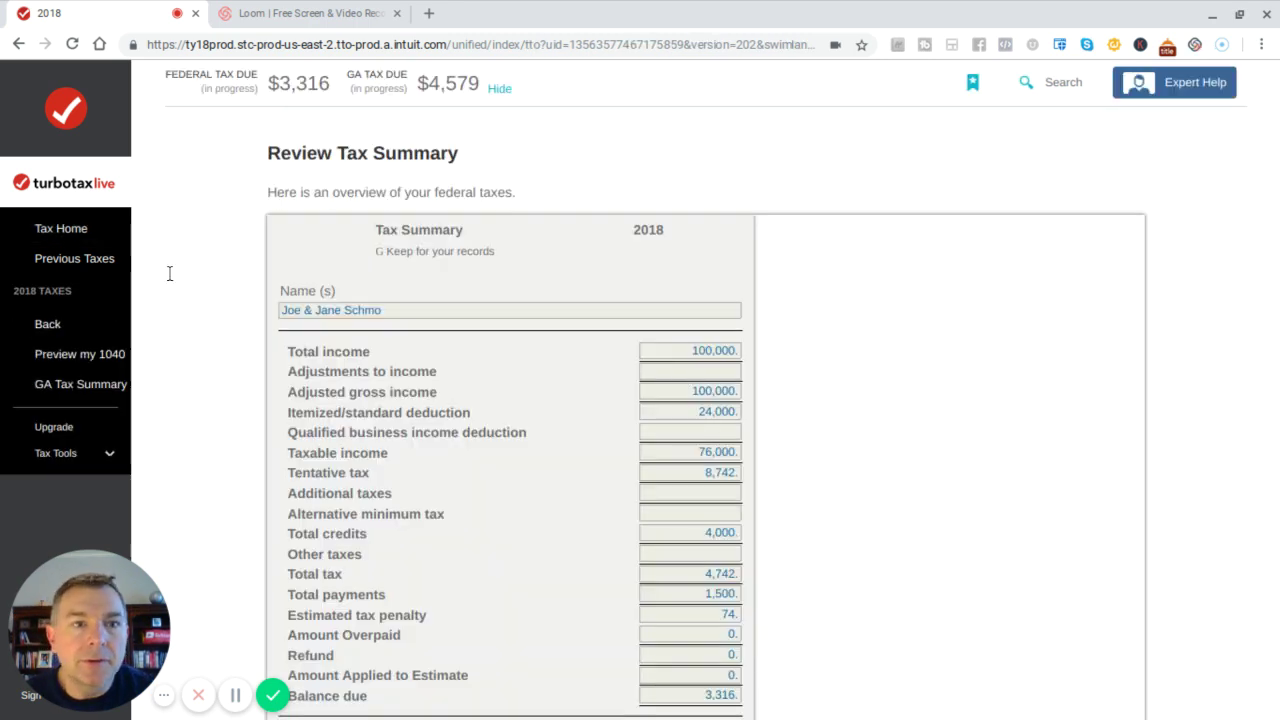
{"action": "left_click", "coordinate": [47, 326]}
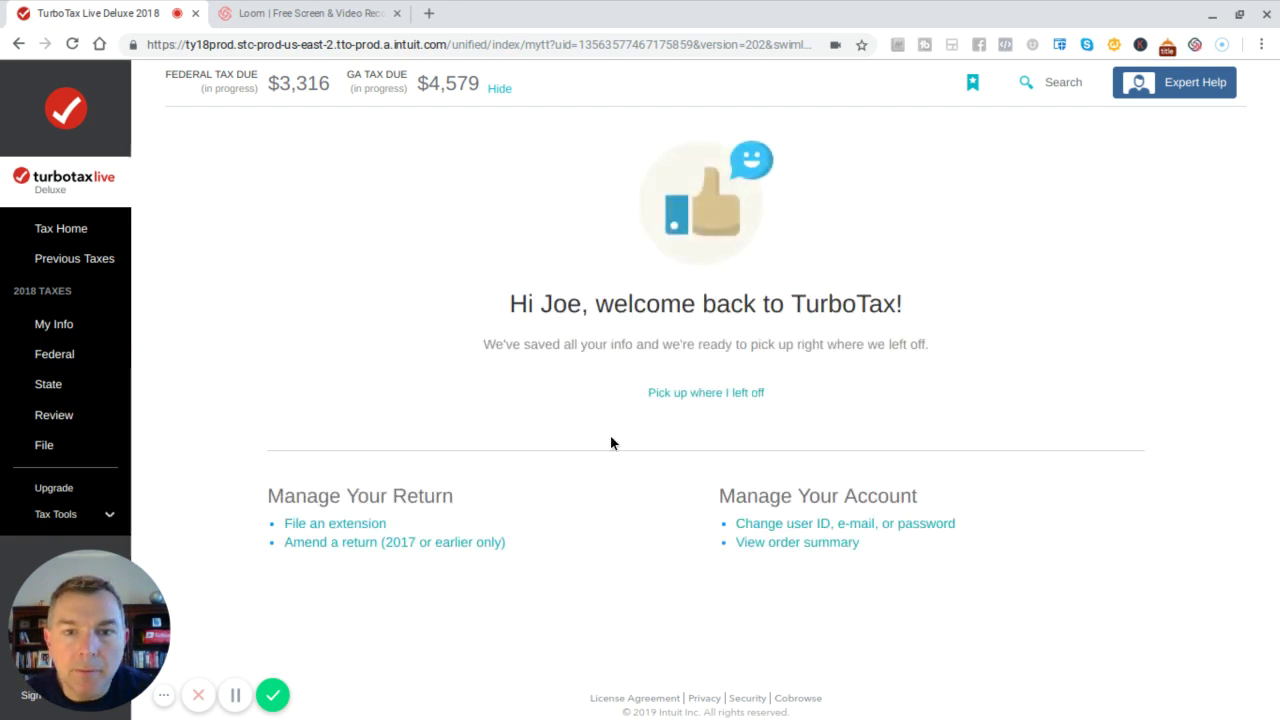
{"action": "left_click", "coordinate": [692, 390]}
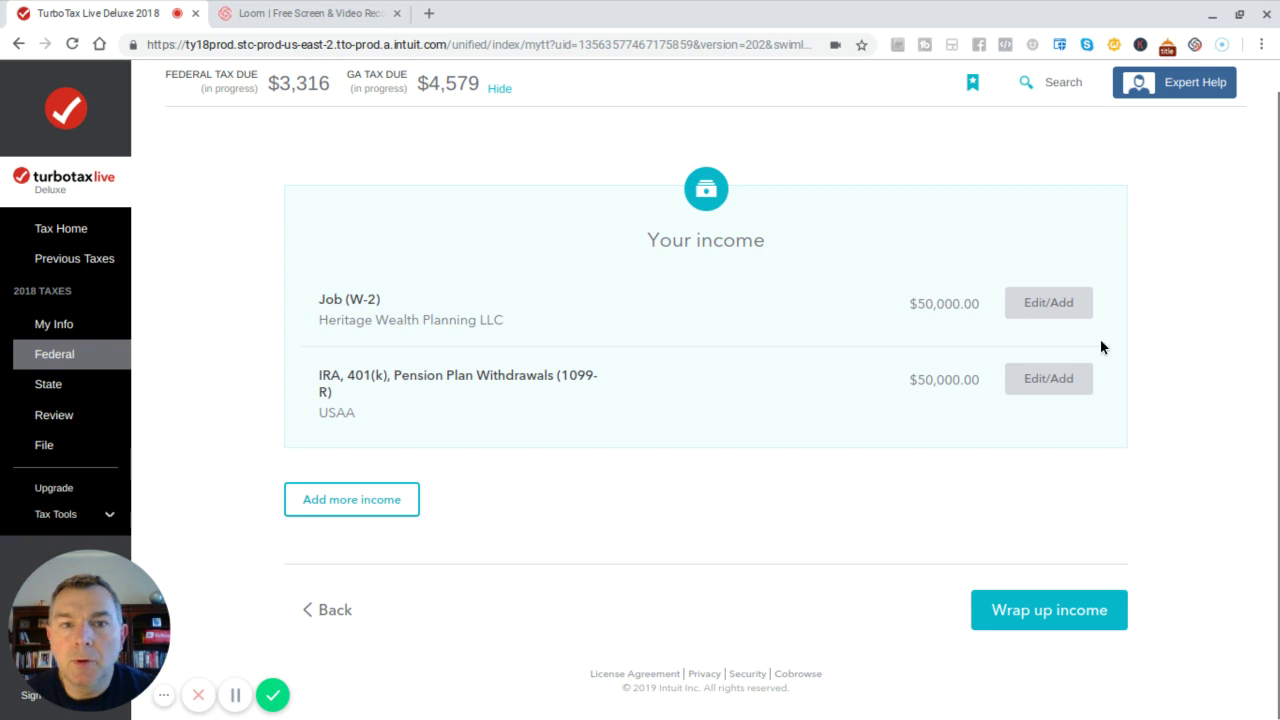
Open the IRA, 401(k), Pension Plan Withdrawals entries showing the $50,000 USAA 1099-R.
{"action": "left_click", "coordinate": [1048, 380]}
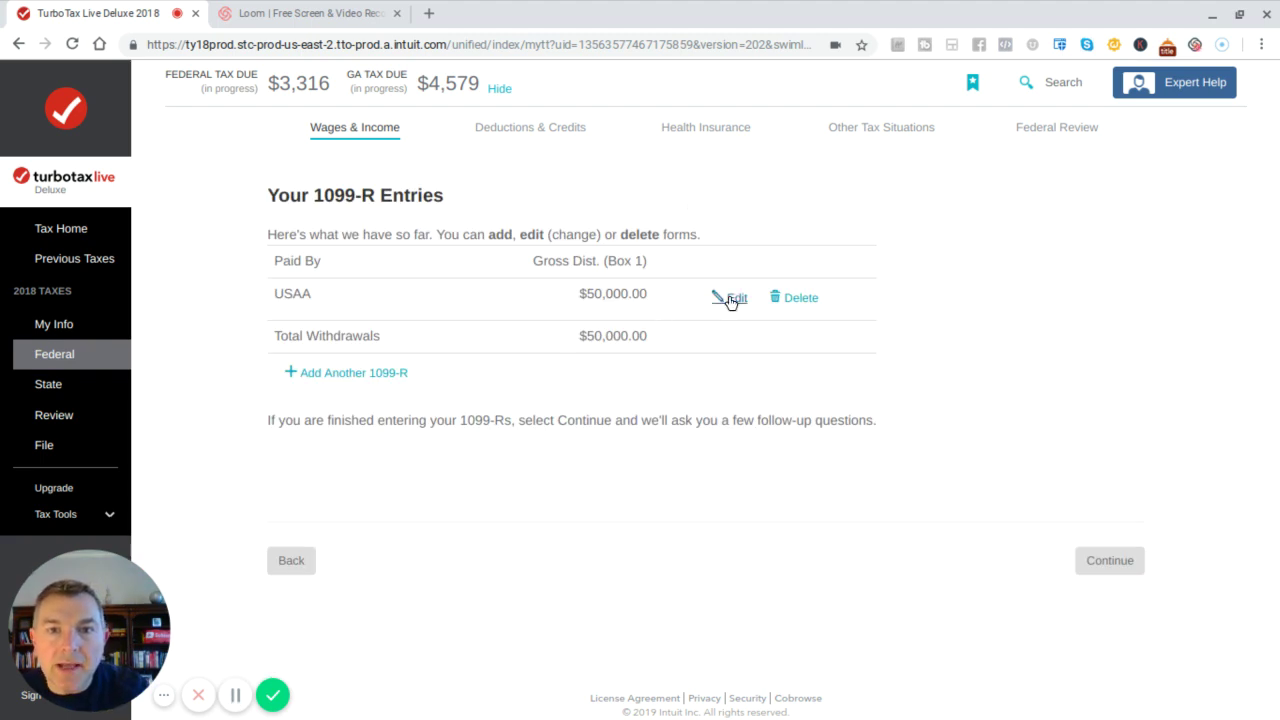
Edit the USAA 1099-R, set box 7 to '1-Early distribution (except Roth)' and save.
{"action": "left_click", "coordinate": [733, 299]}
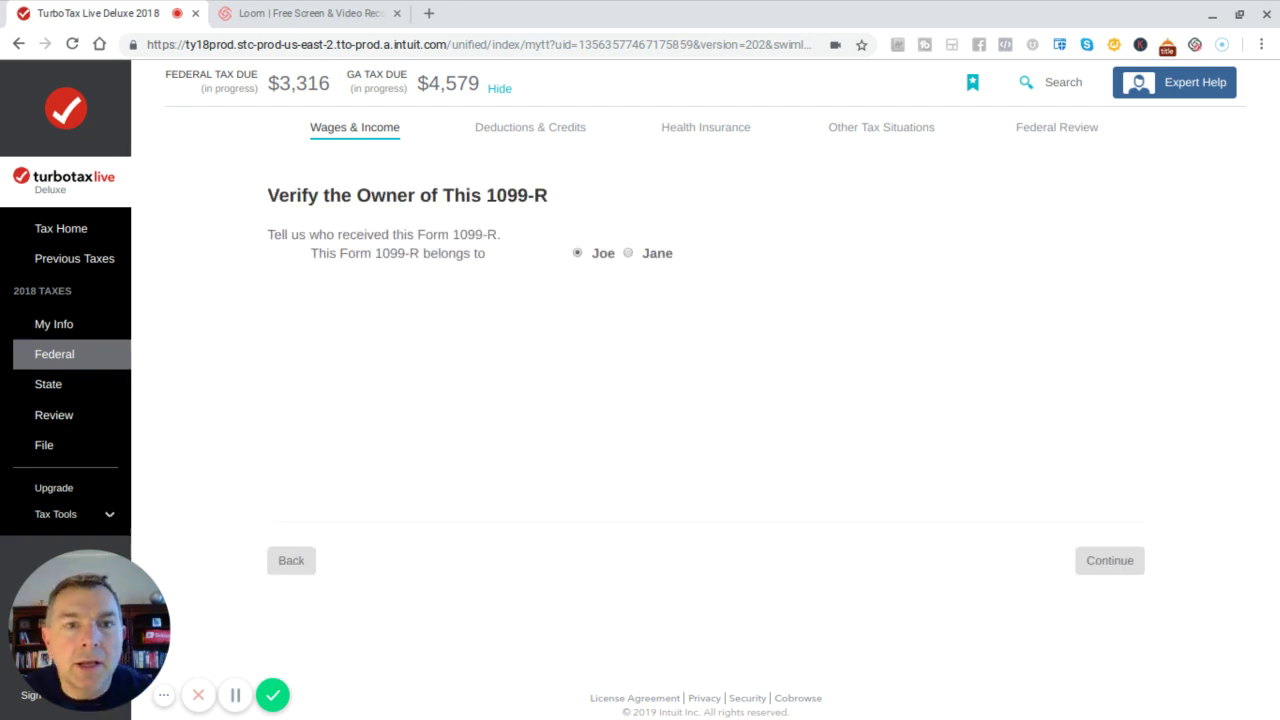
{"action": "left_click", "coordinate": [1109, 568]}
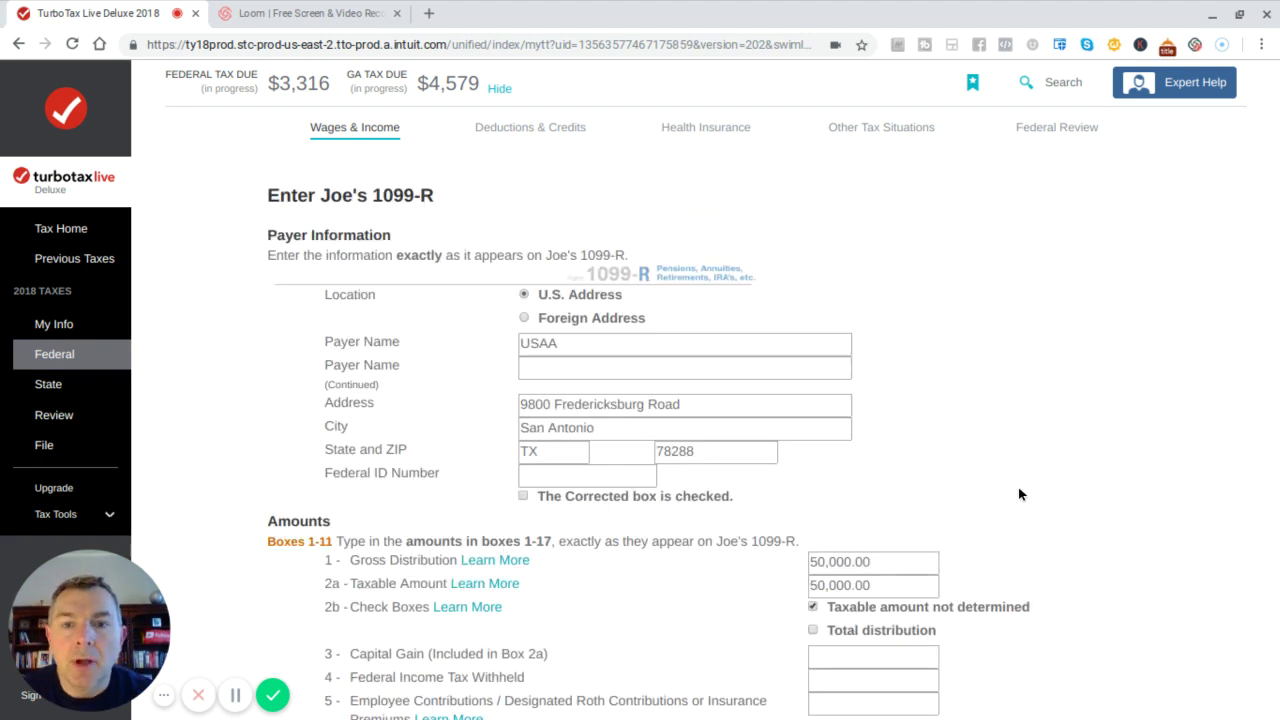
{"action": "scroll", "coordinate": [1020, 494], "scroll_direction": "down", "scroll_amount": 3}
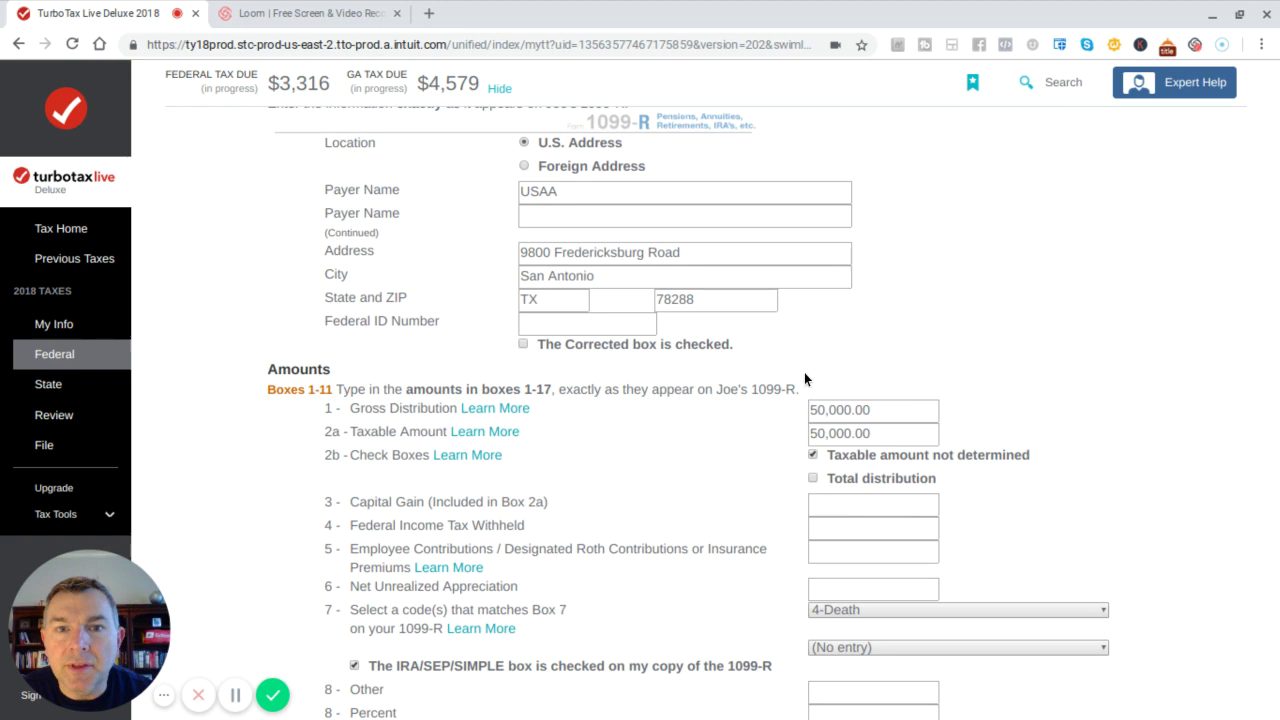
{"action": "scroll", "coordinate": [1015, 453], "scroll_direction": "down", "scroll_amount": 3}
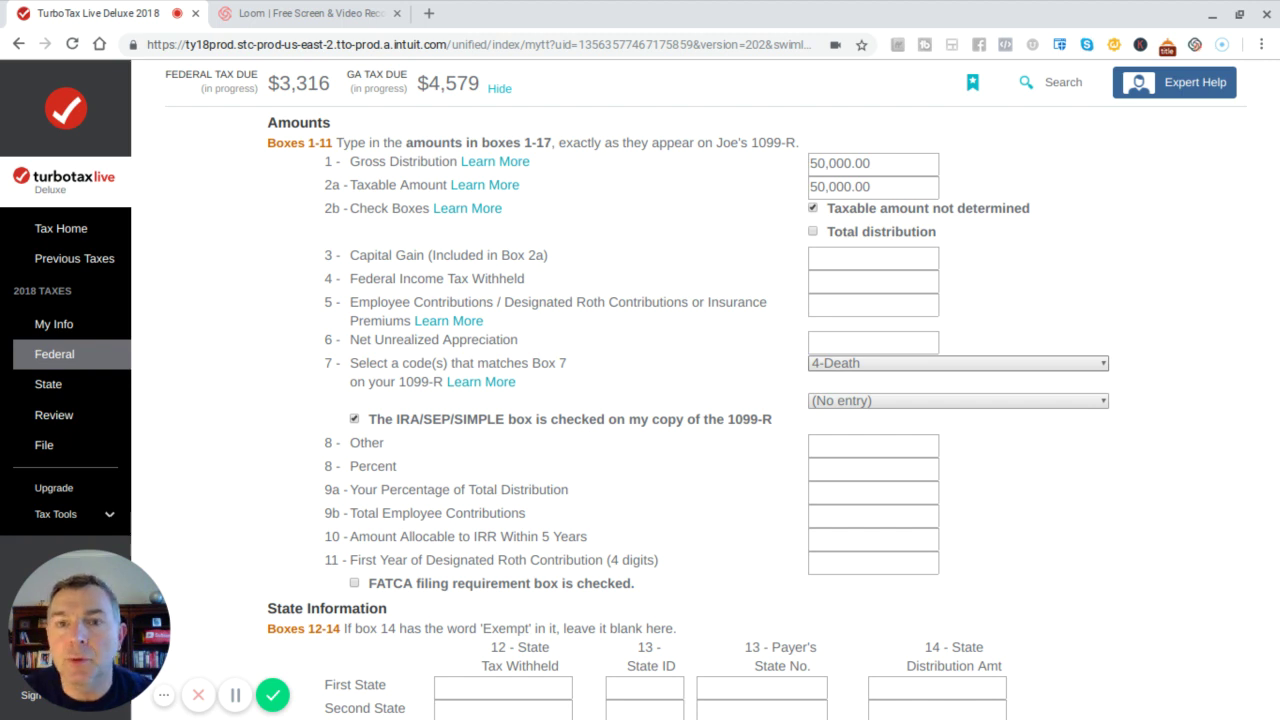
{"action": "left_click", "coordinate": [893, 341]}
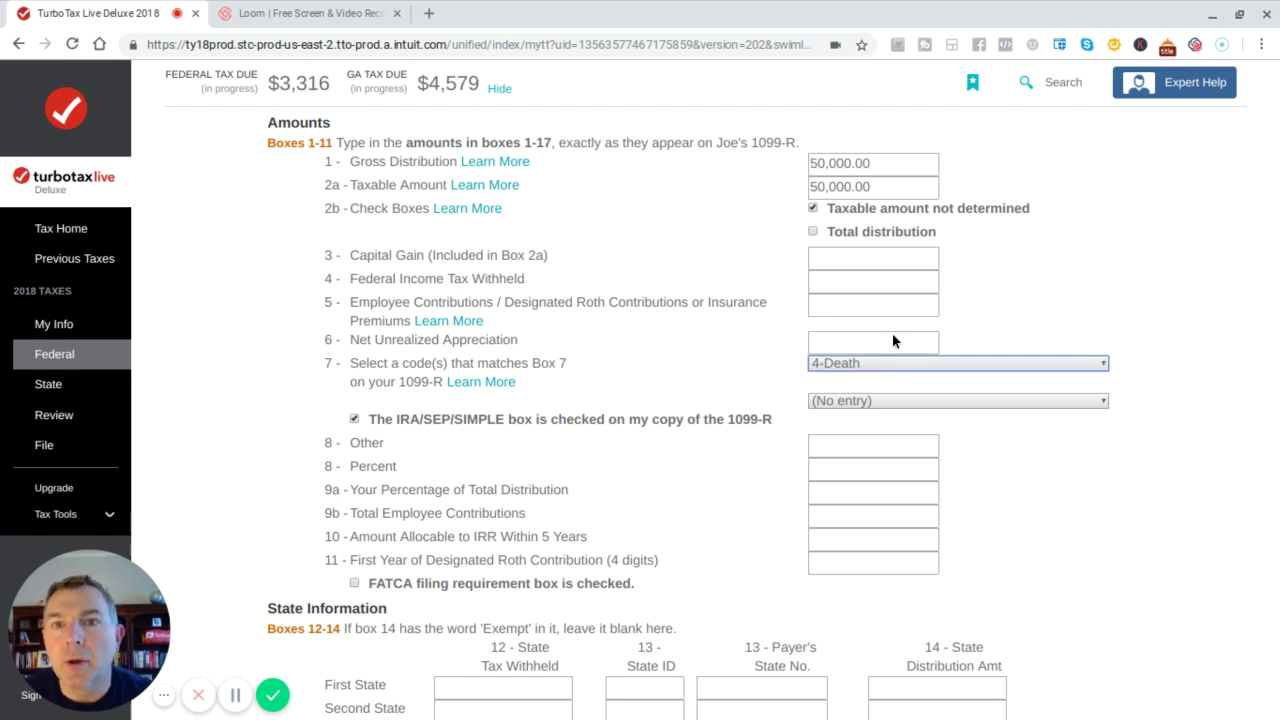
{"action": "key", "text": "1"}
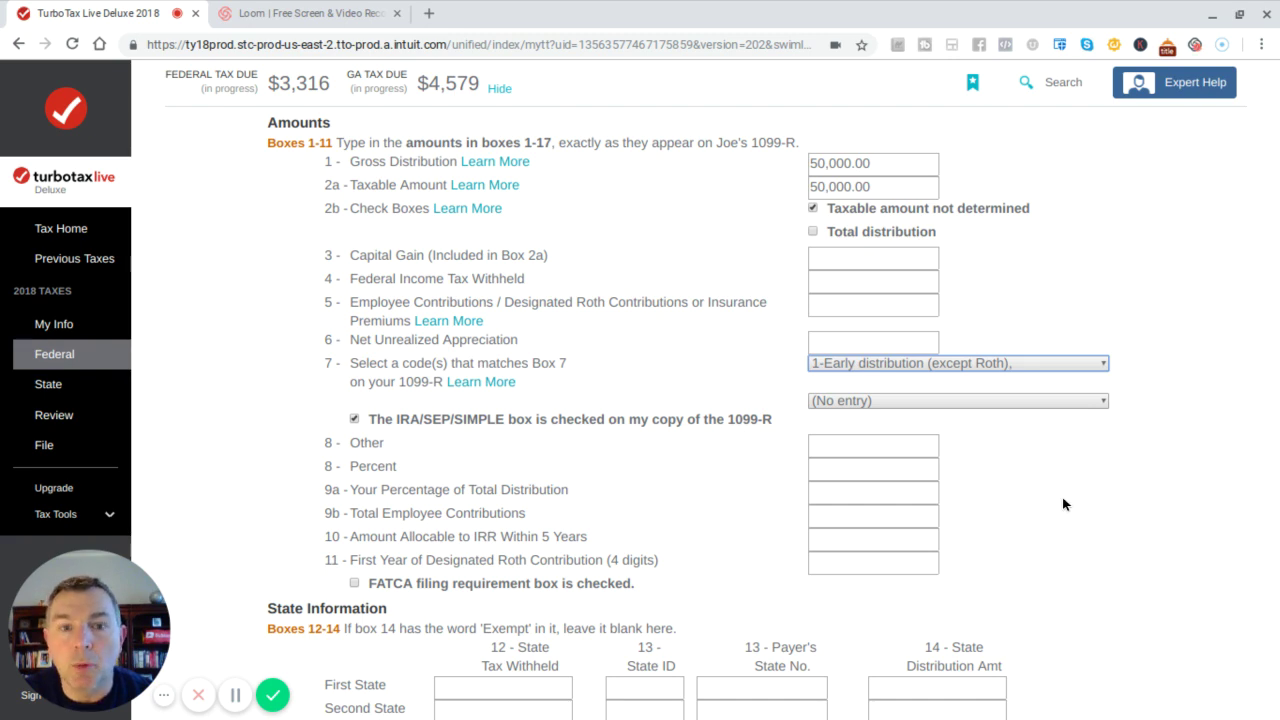
{"action": "scroll", "coordinate": [1063, 504], "scroll_direction": "down", "scroll_amount": 3}
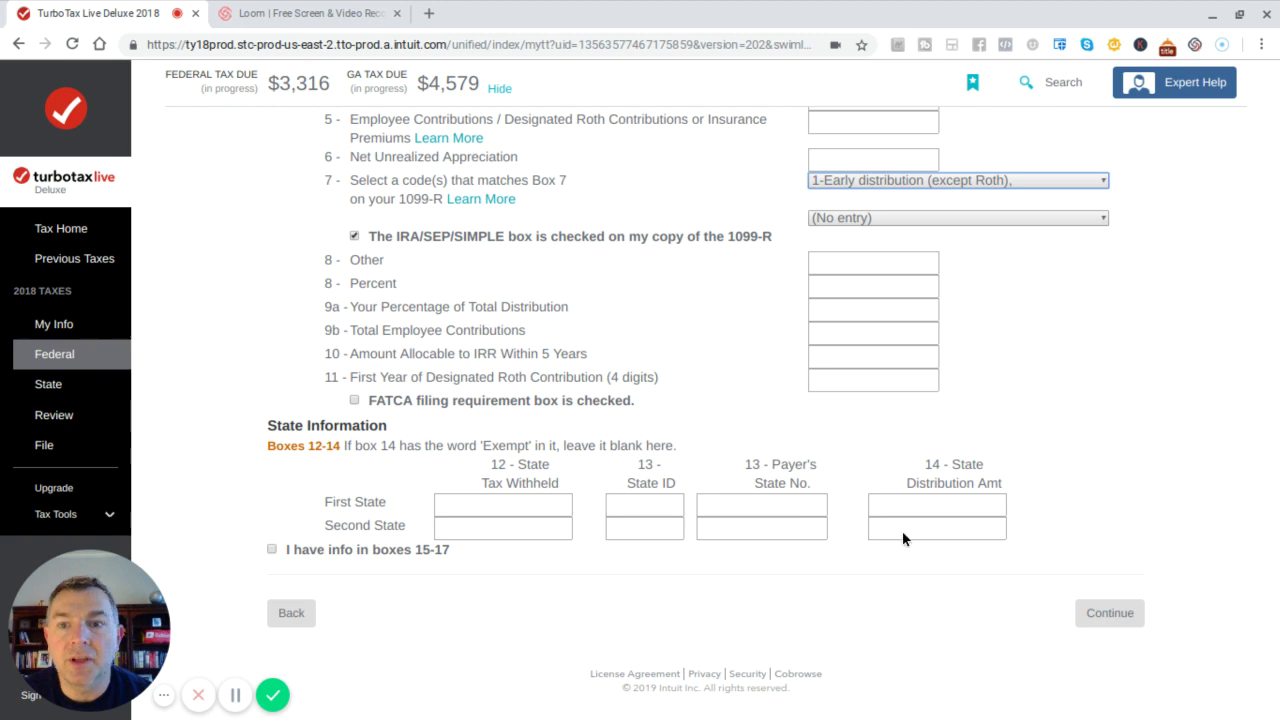
{"action": "left_click", "coordinate": [1108, 610]}
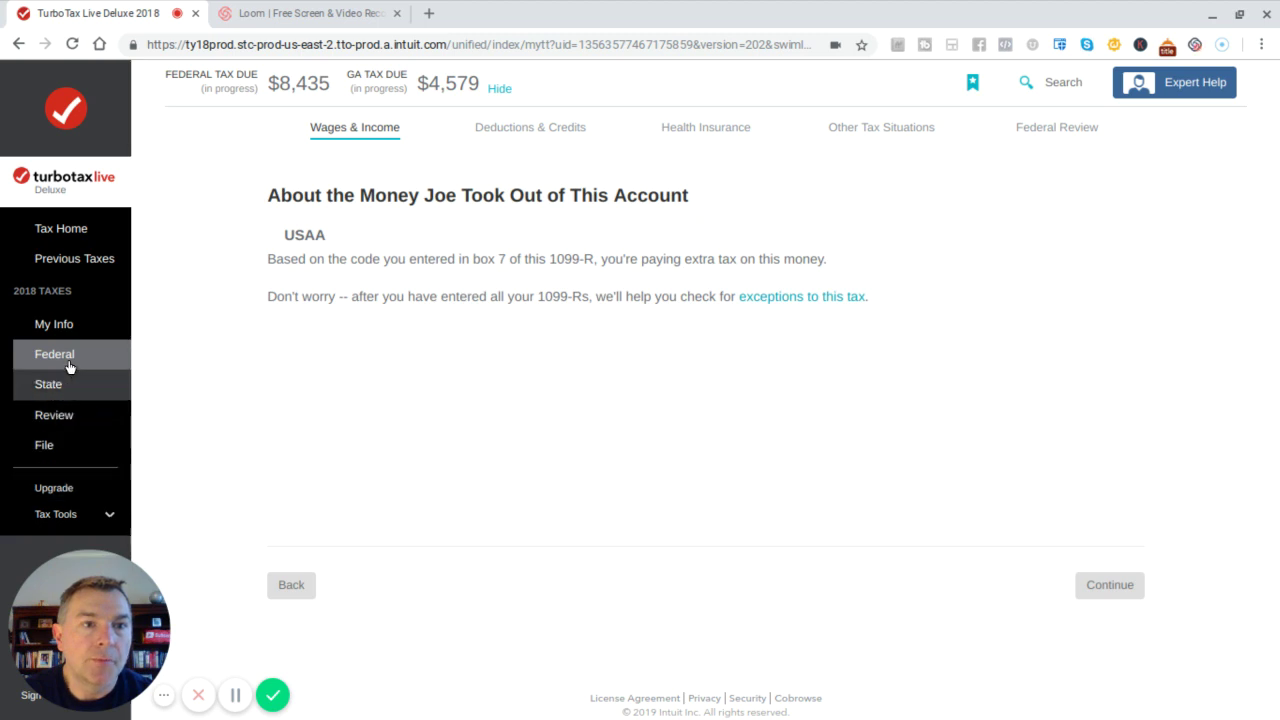
View the tax summary via Tax Tools: 9,742 total tax, 193 penalty, 8,435 due.
{"action": "left_click", "coordinate": [103, 515]}
{"action": "scroll", "coordinate": [103, 515], "scroll_direction": "down", "scroll_amount": 1}
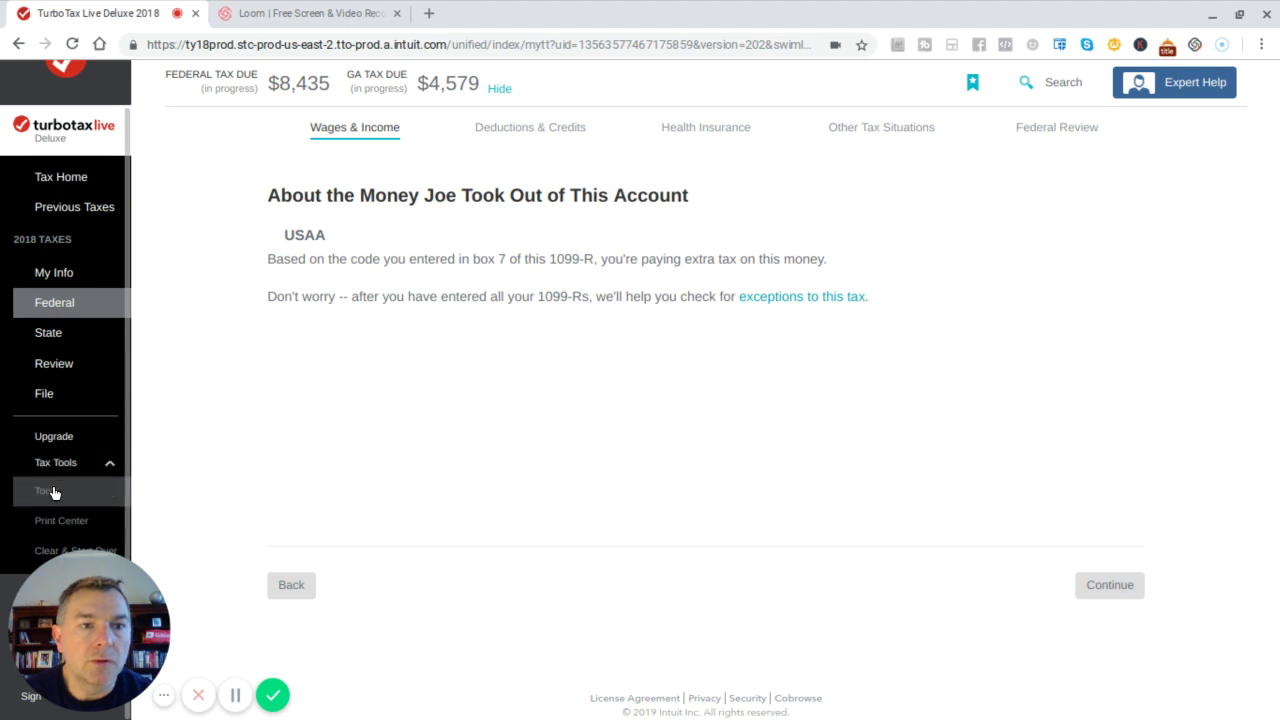
{"action": "left_click", "coordinate": [50, 491]}
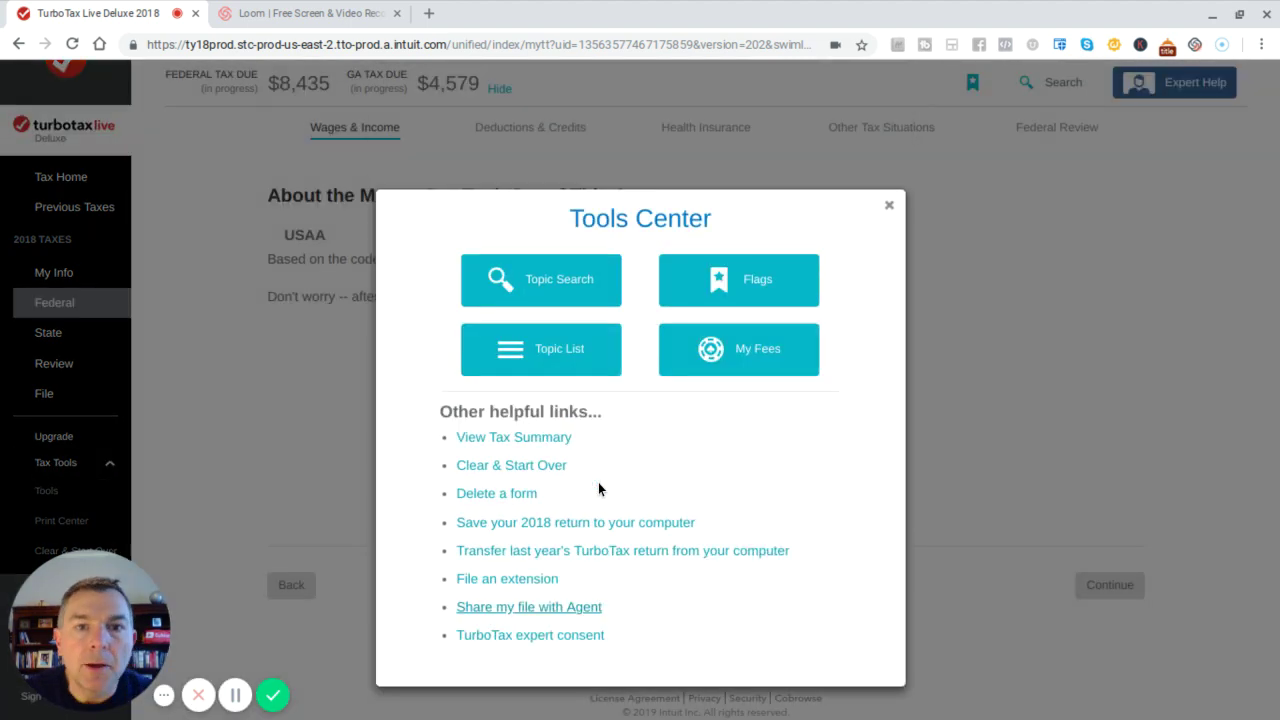
{"action": "left_click", "coordinate": [528, 441]}
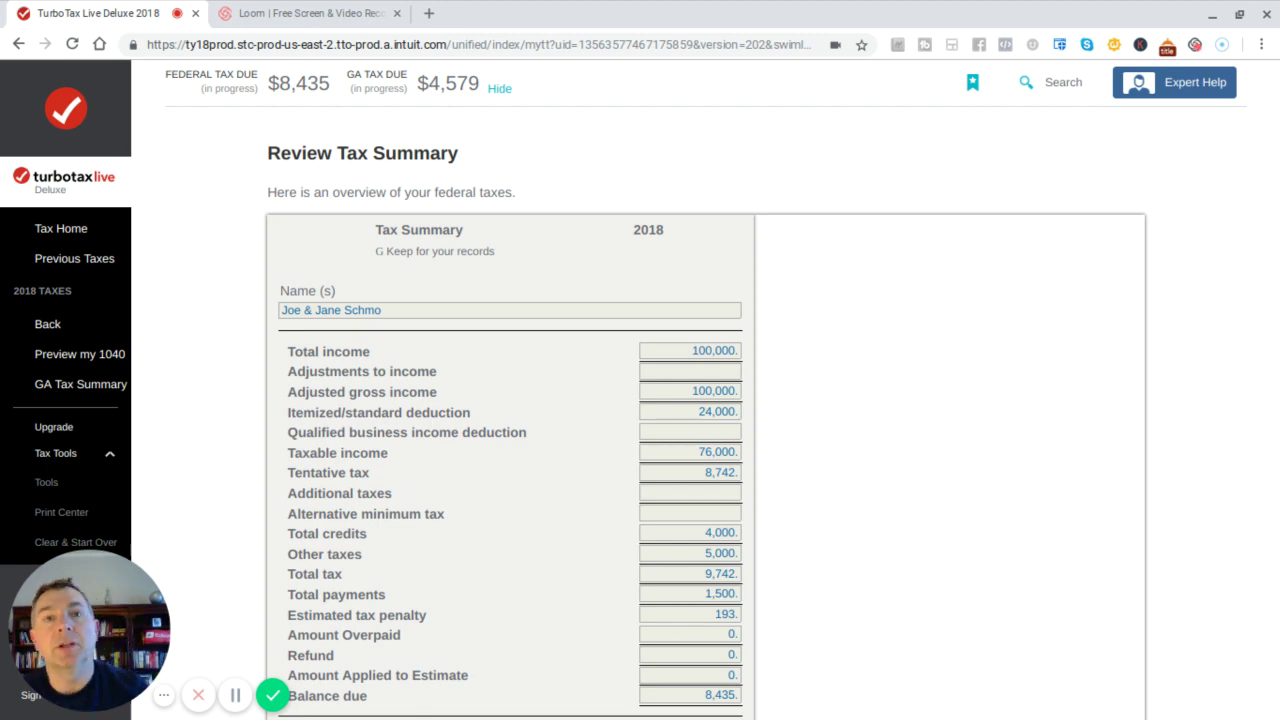
{"action": "scroll", "coordinate": [580, 501], "scroll_direction": "down", "scroll_amount": 1}
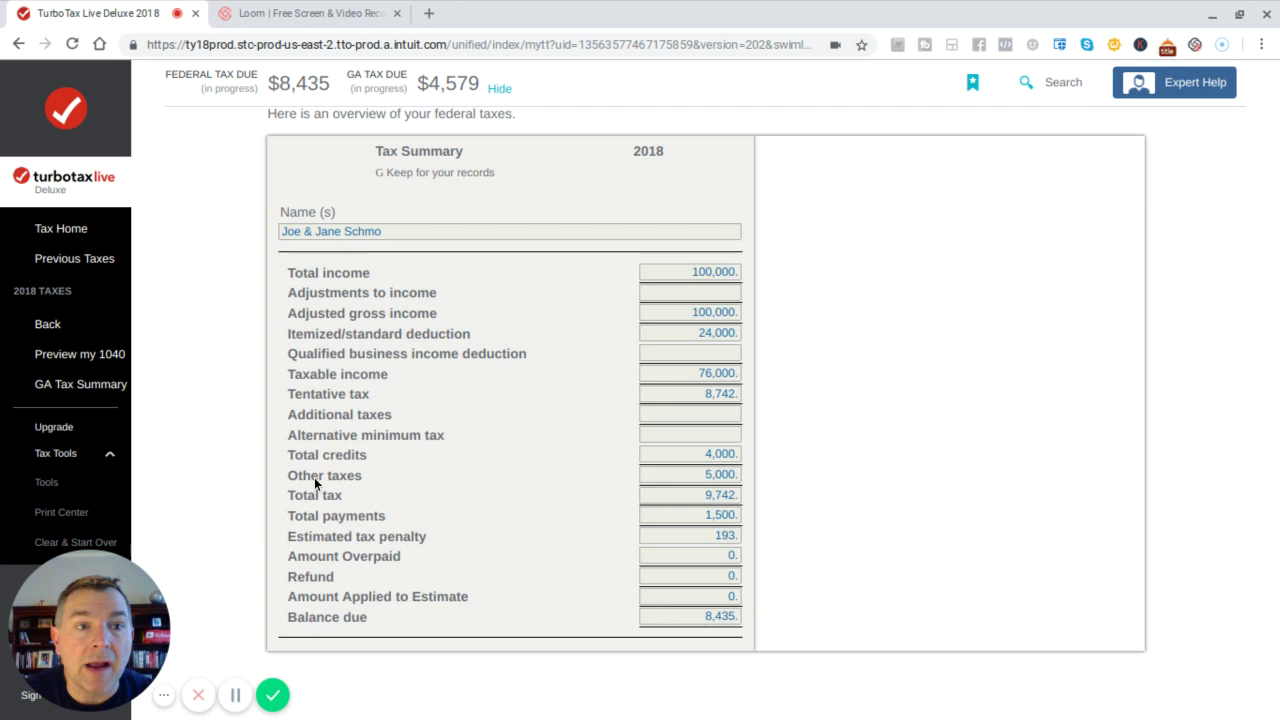
Preview the Form 1040 down to line 14 other taxes 5,000 and line 15 total 9,742.
{"action": "left_click", "coordinate": [65, 358]}
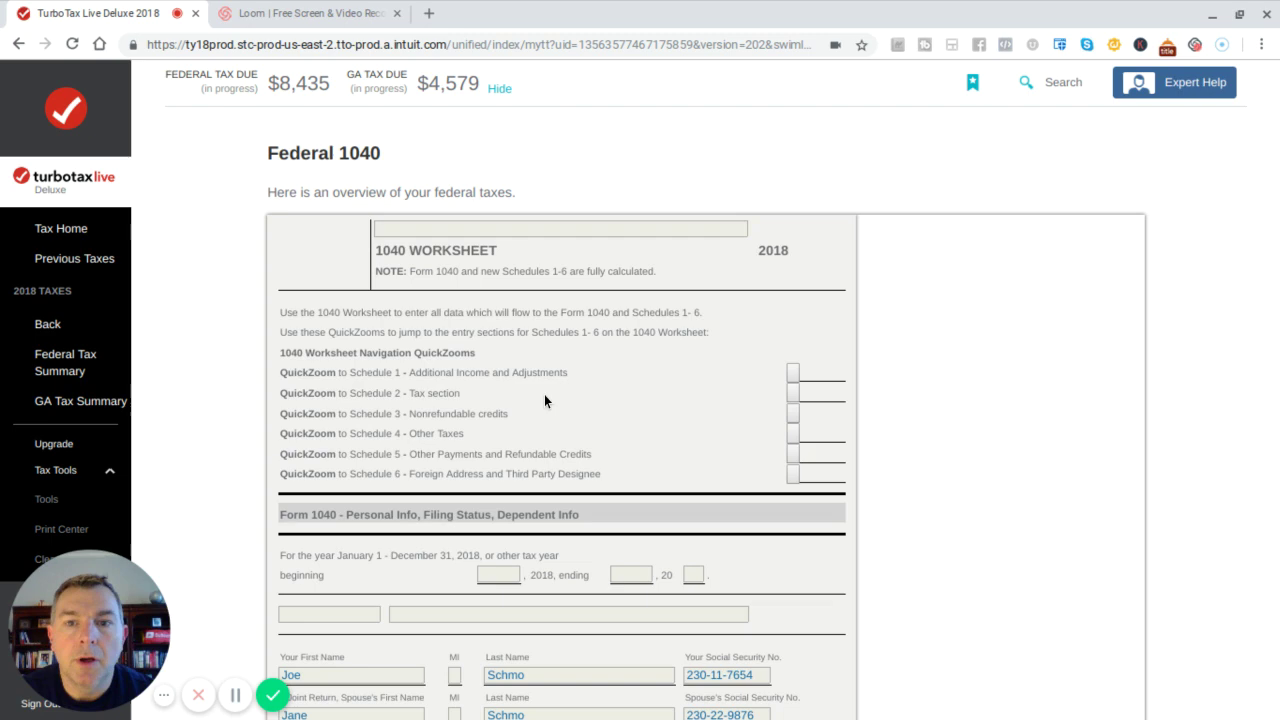
{"action": "scroll", "coordinate": [544, 404], "scroll_direction": "down", "scroll_amount": 10}
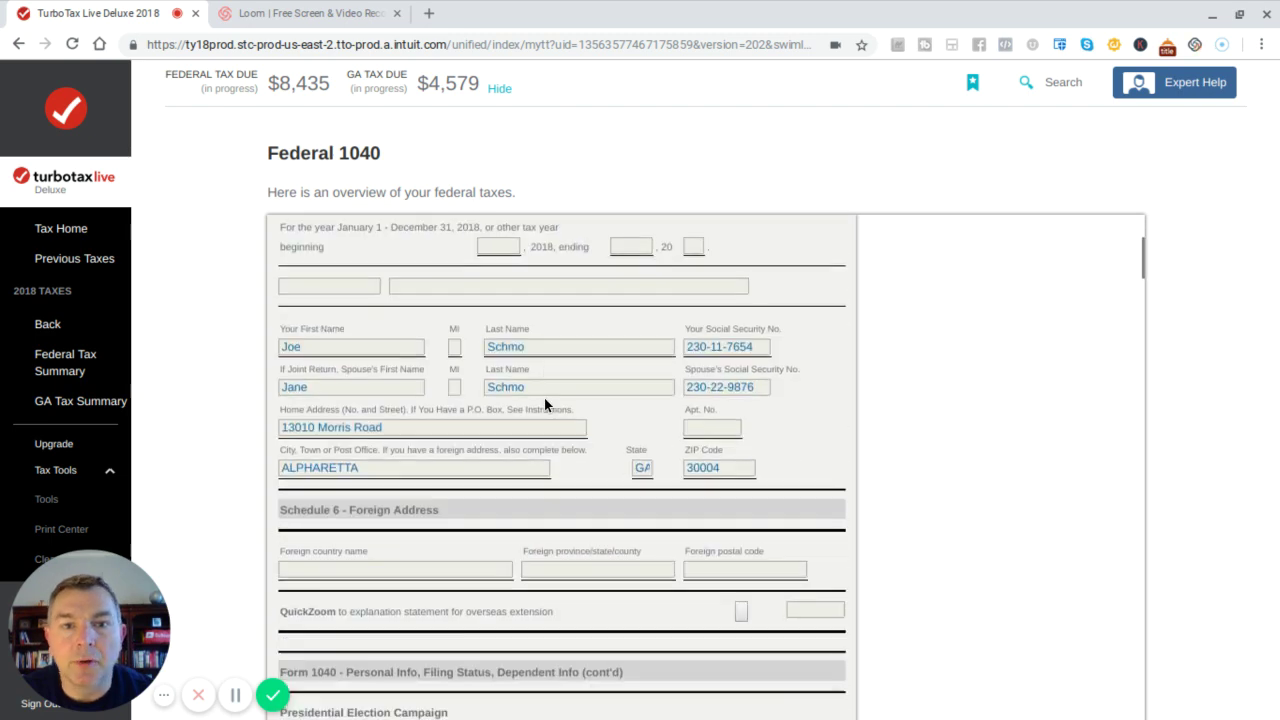
{"action": "scroll", "coordinate": [562, 467], "scroll_direction": "down", "scroll_amount": 10}
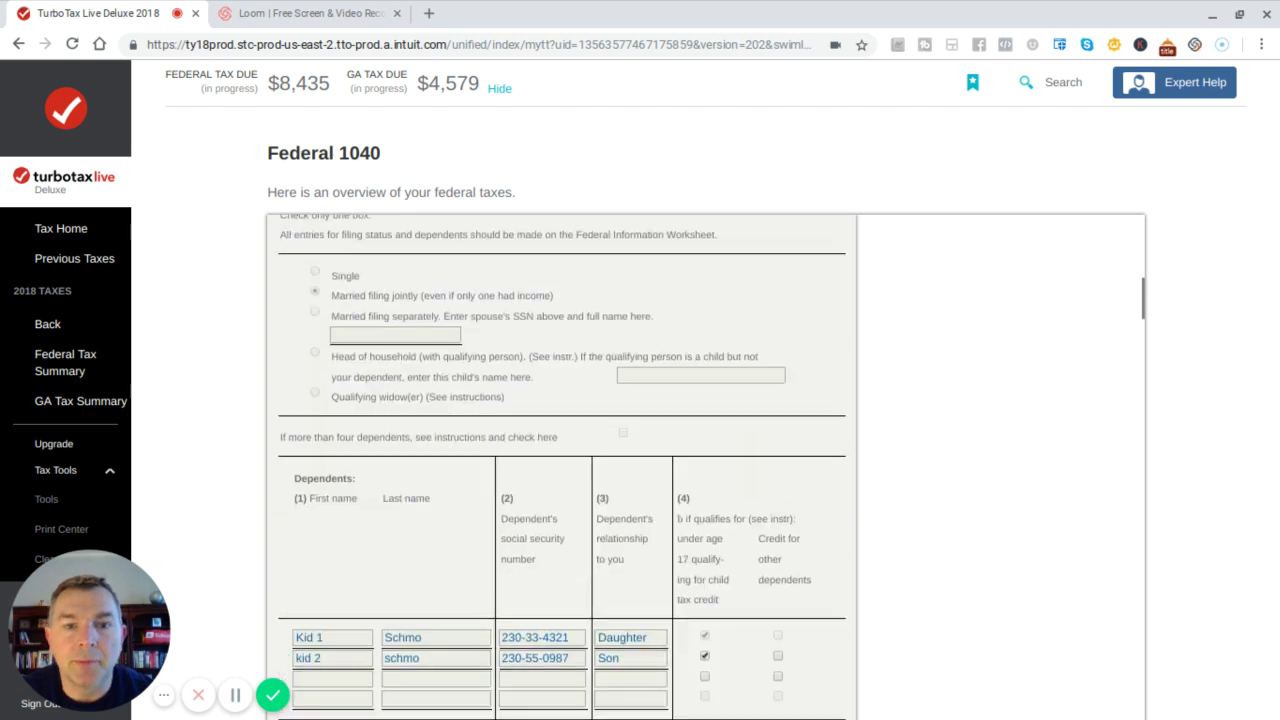
{"action": "scroll", "coordinate": [833, 274], "scroll_direction": "down", "scroll_amount": 10}
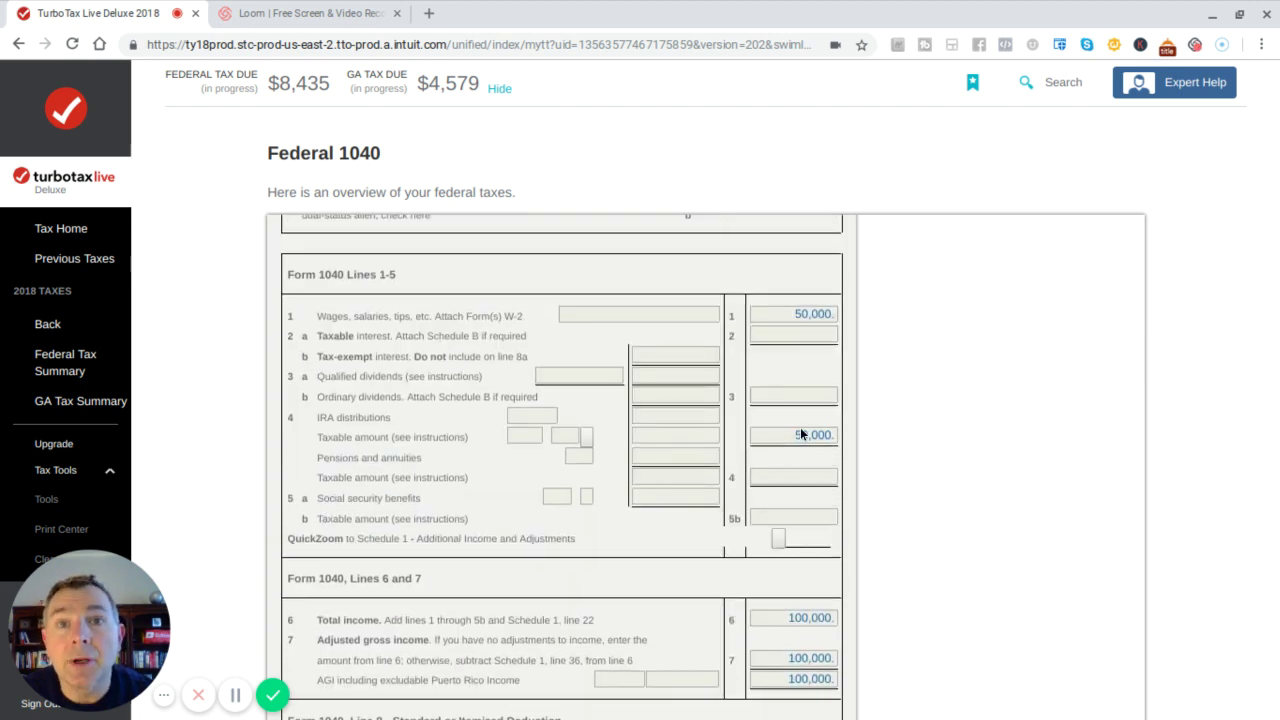
{"action": "scroll", "coordinate": [800, 434], "scroll_direction": "down", "scroll_amount": 2}
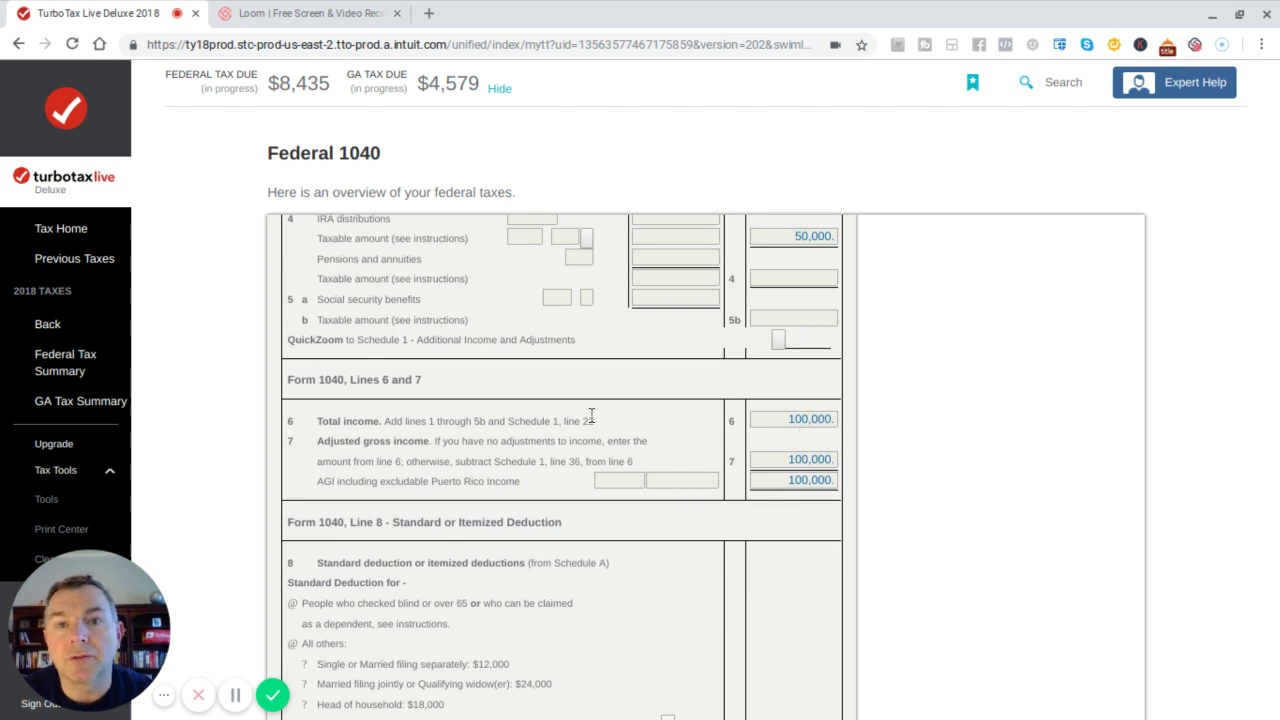
{"action": "scroll", "coordinate": [591, 416], "scroll_direction": "down", "scroll_amount": 1}
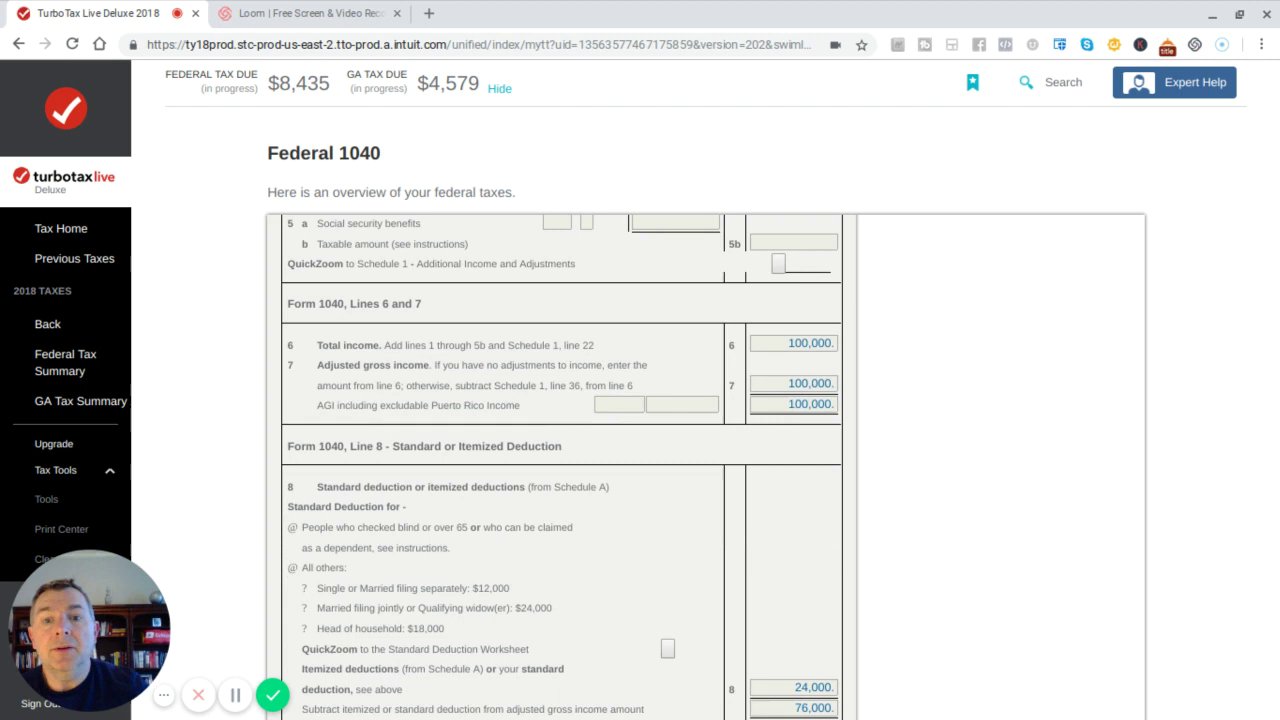
{"action": "scroll", "coordinate": [805, 402], "scroll_direction": "down", "scroll_amount": 3}
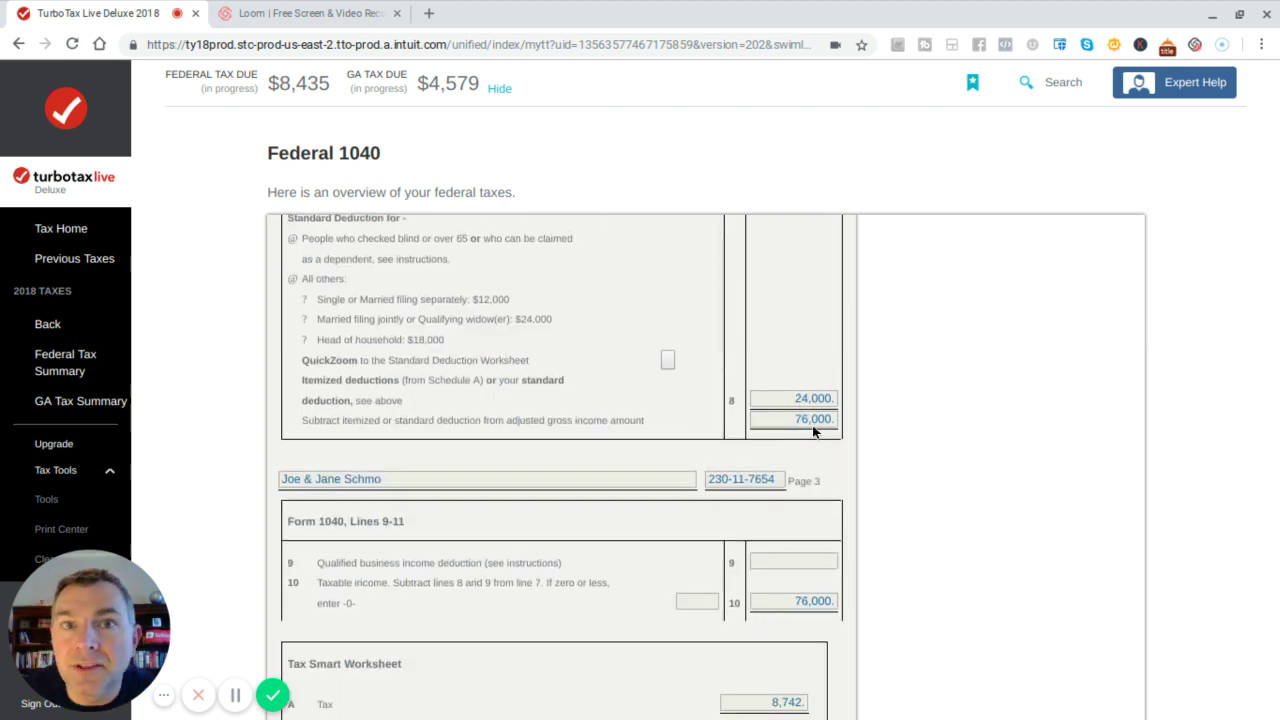
{"action": "scroll", "coordinate": [688, 437], "scroll_direction": "down", "scroll_amount": 3}
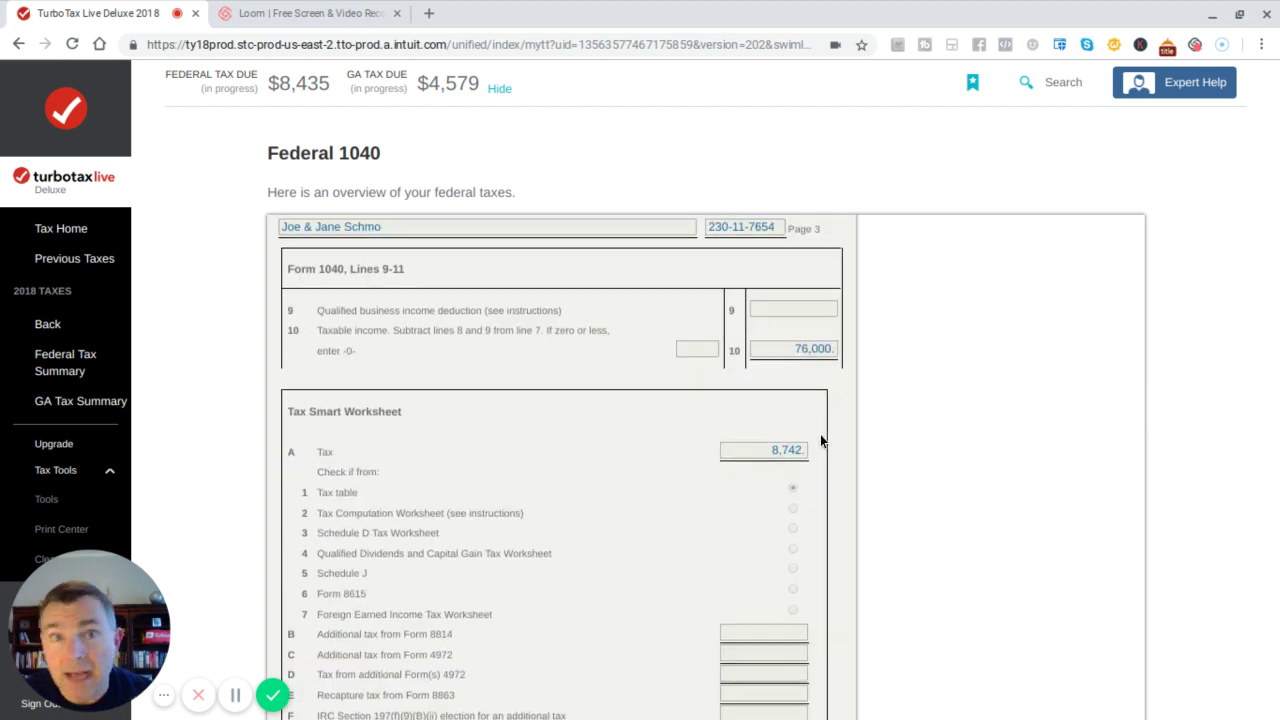
{"action": "scroll", "coordinate": [686, 399], "scroll_direction": "down", "scroll_amount": 3}
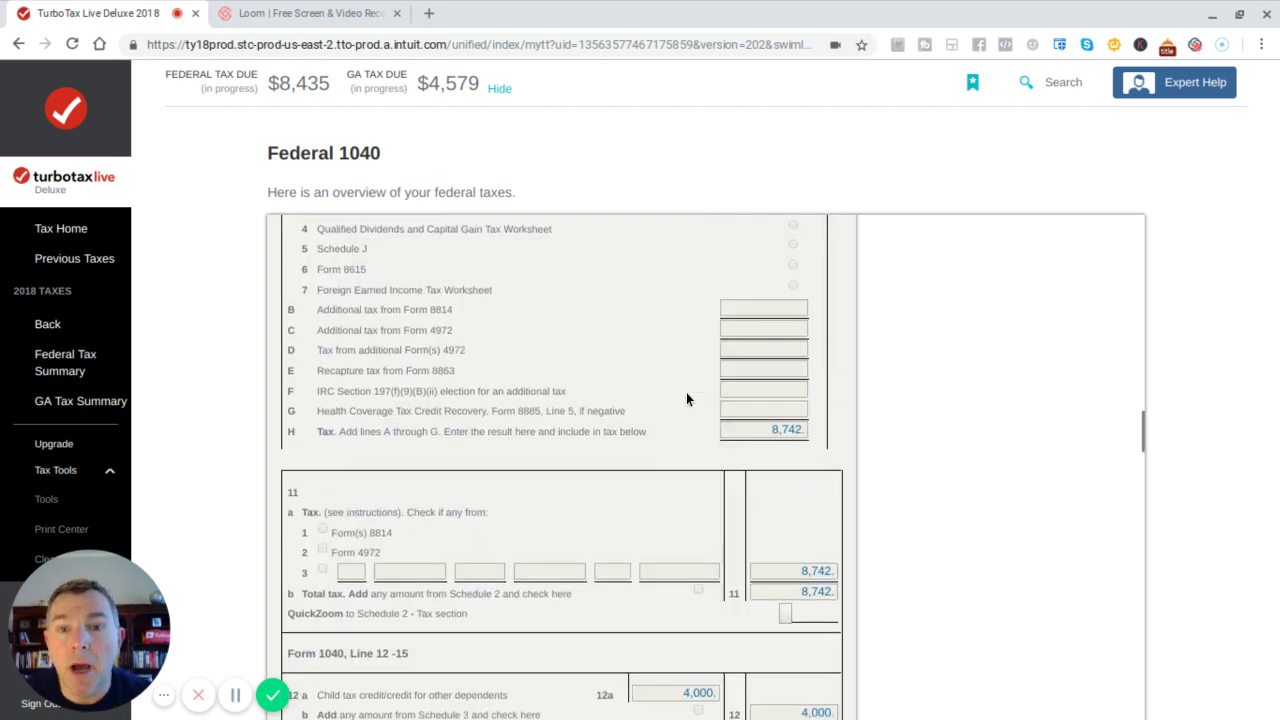
{"action": "scroll", "coordinate": [686, 399], "scroll_direction": "down", "scroll_amount": 3}
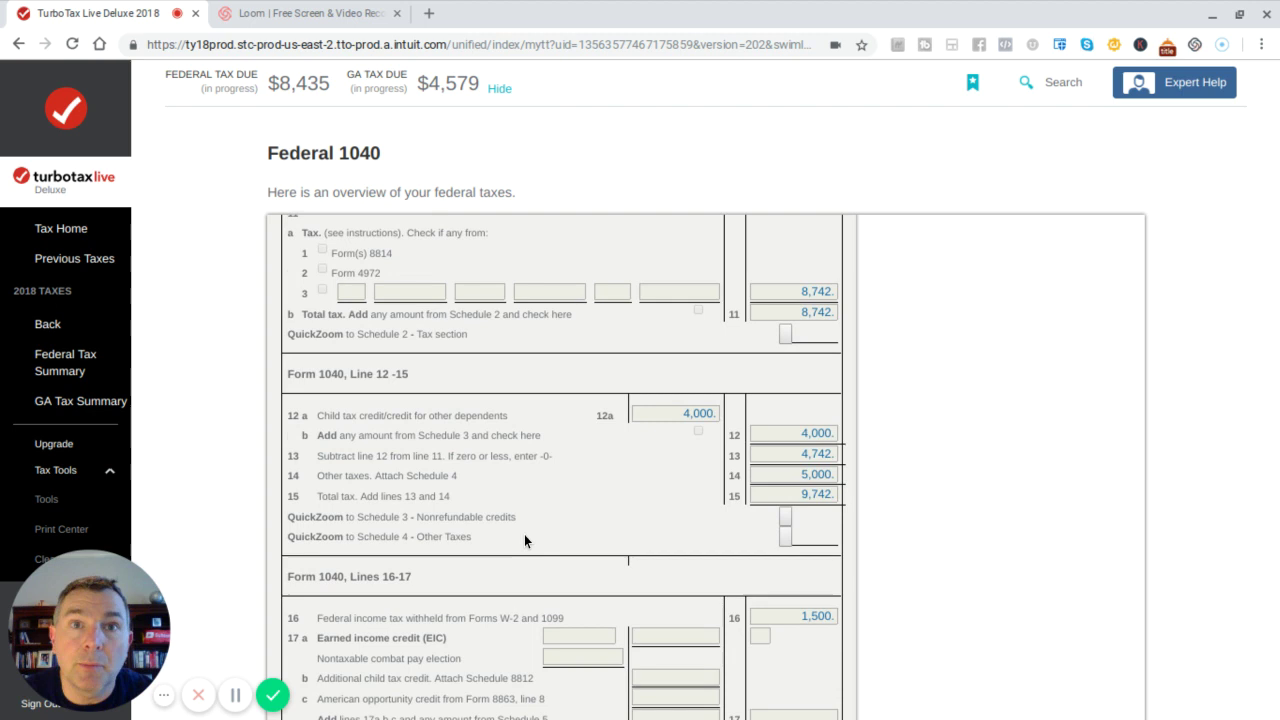
Return to the 1099-R interview and continue past the extra-tax notice and inherited-IRA screens.
{"action": "left_click", "coordinate": [48, 330]}
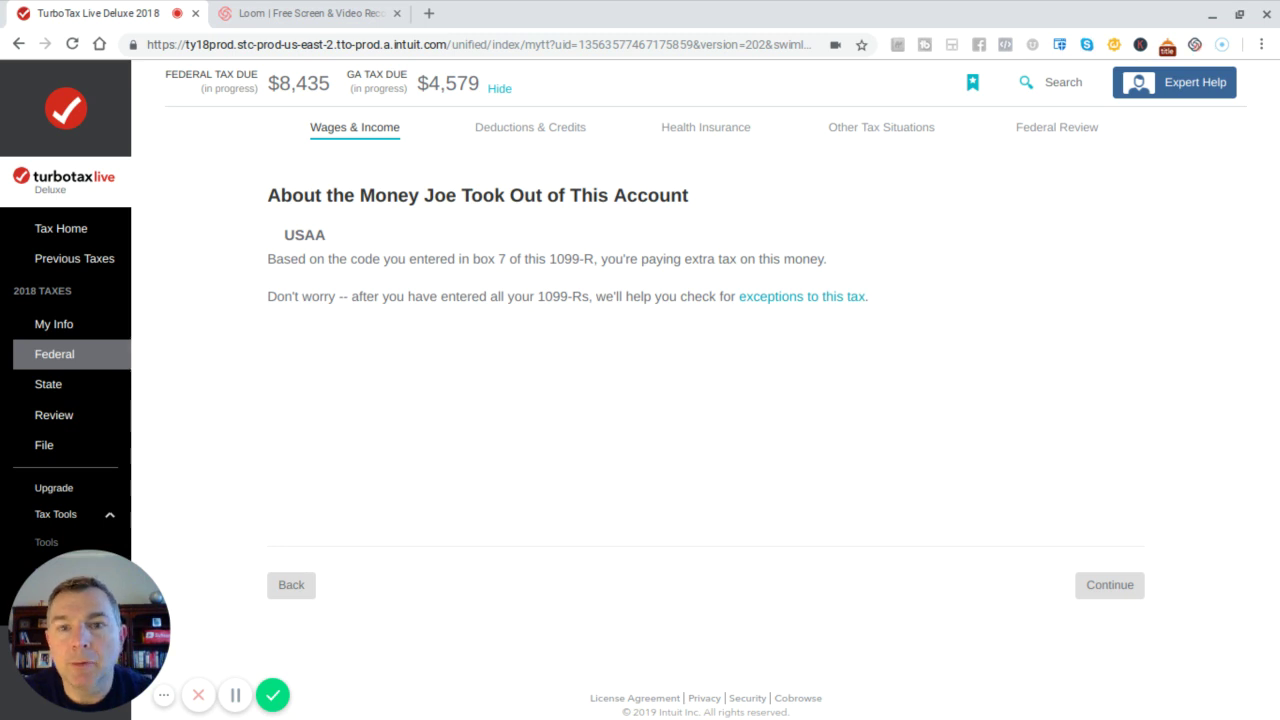
{"action": "left_click", "coordinate": [1113, 591]}
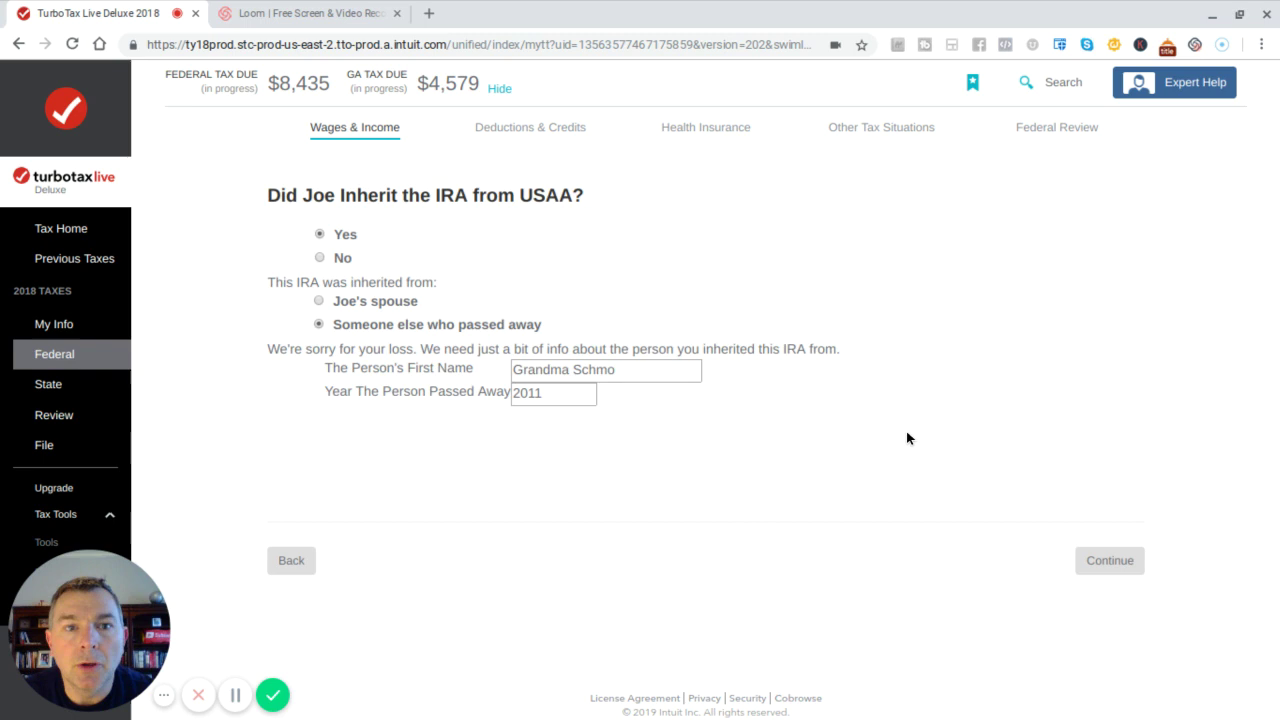
{"action": "left_click", "coordinate": [1111, 562]}
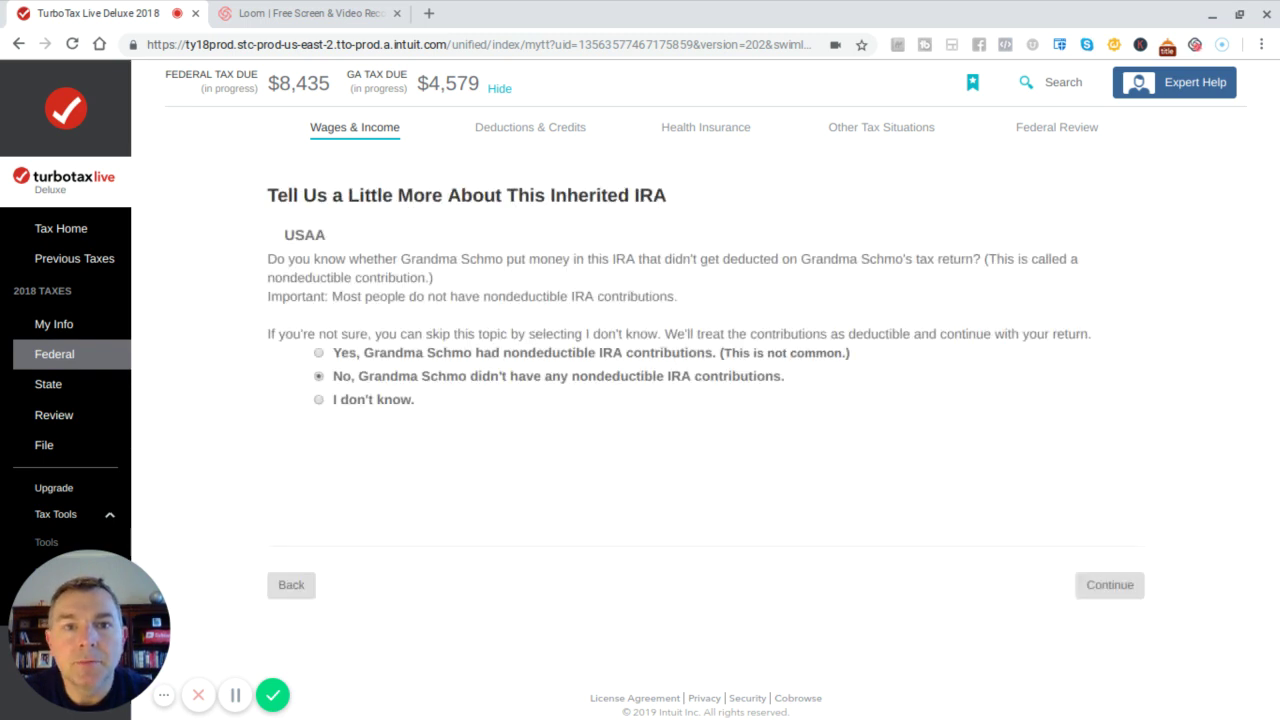
{"action": "left_click", "coordinate": [1110, 586]}
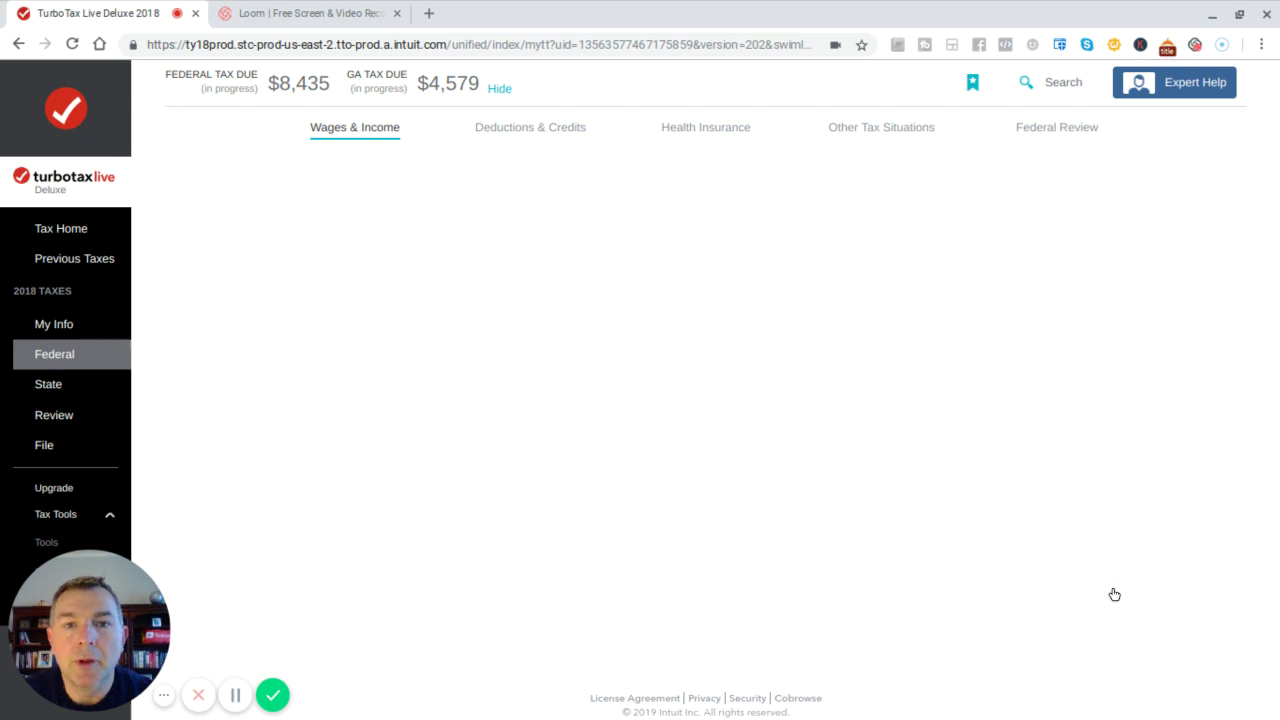